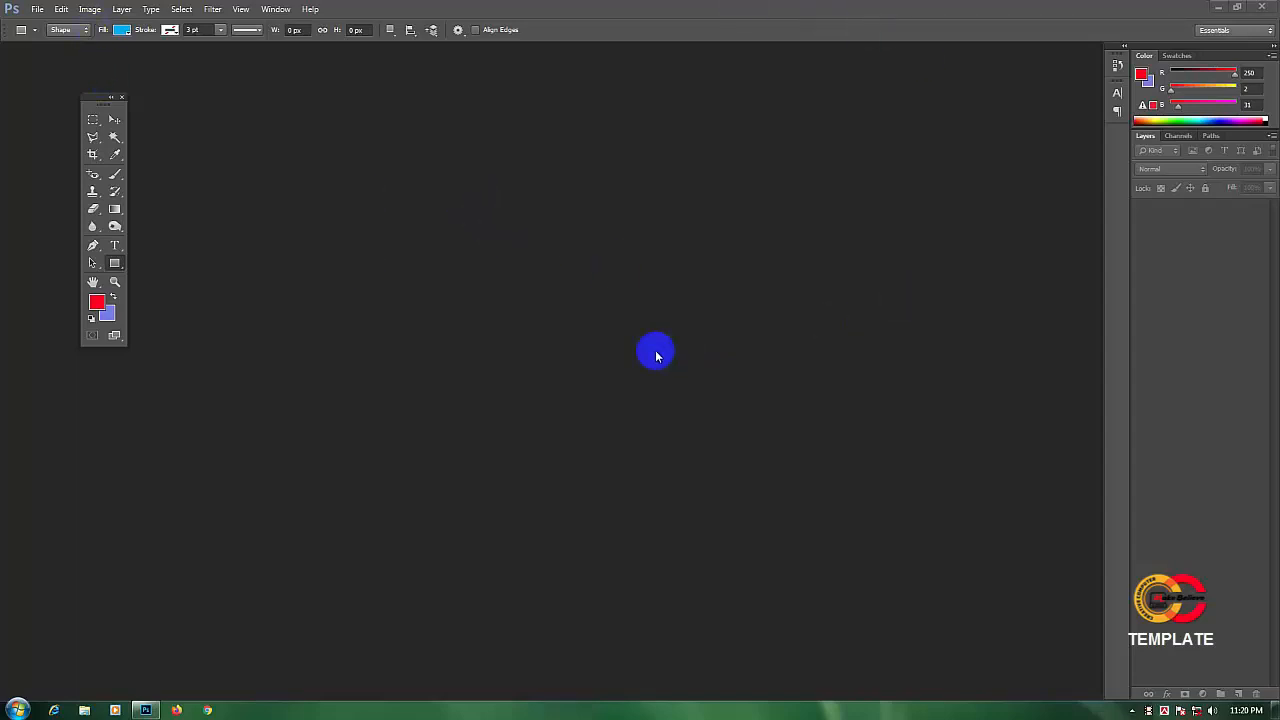
Start a new document and set its width and height units to inches
click(36, 12)
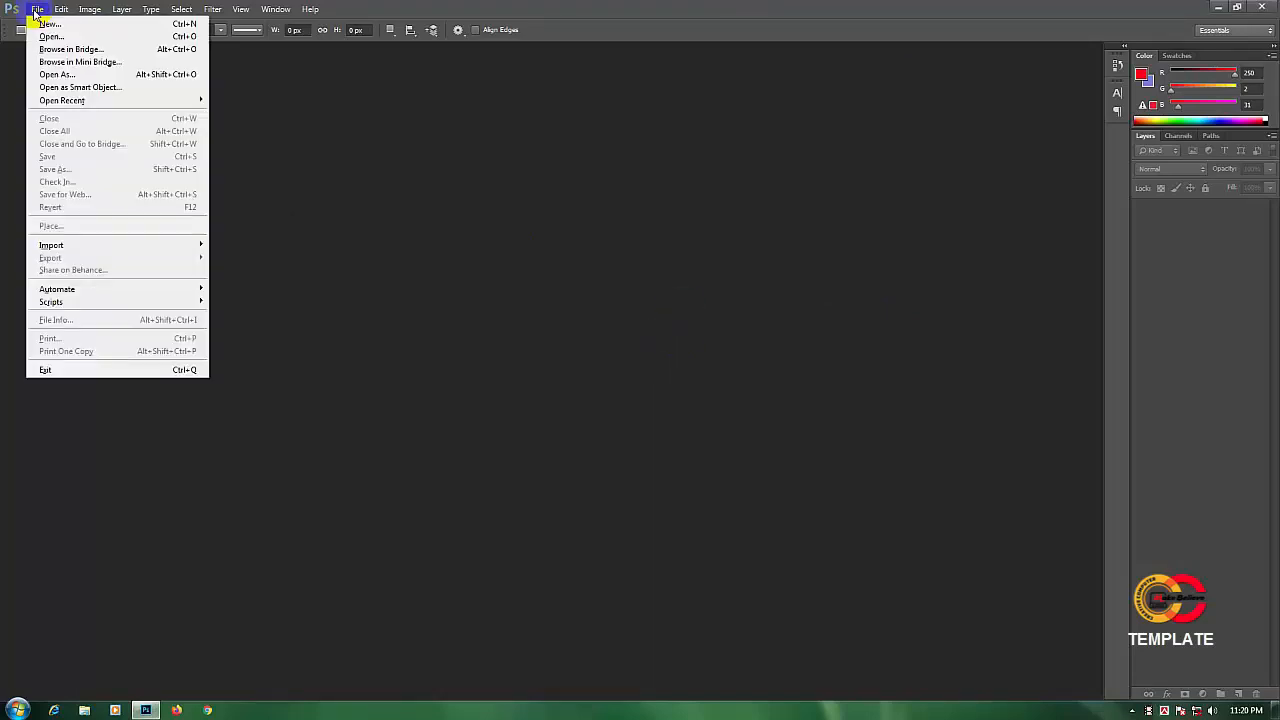
click(118, 24)
drag(694, 120, 542, 201)
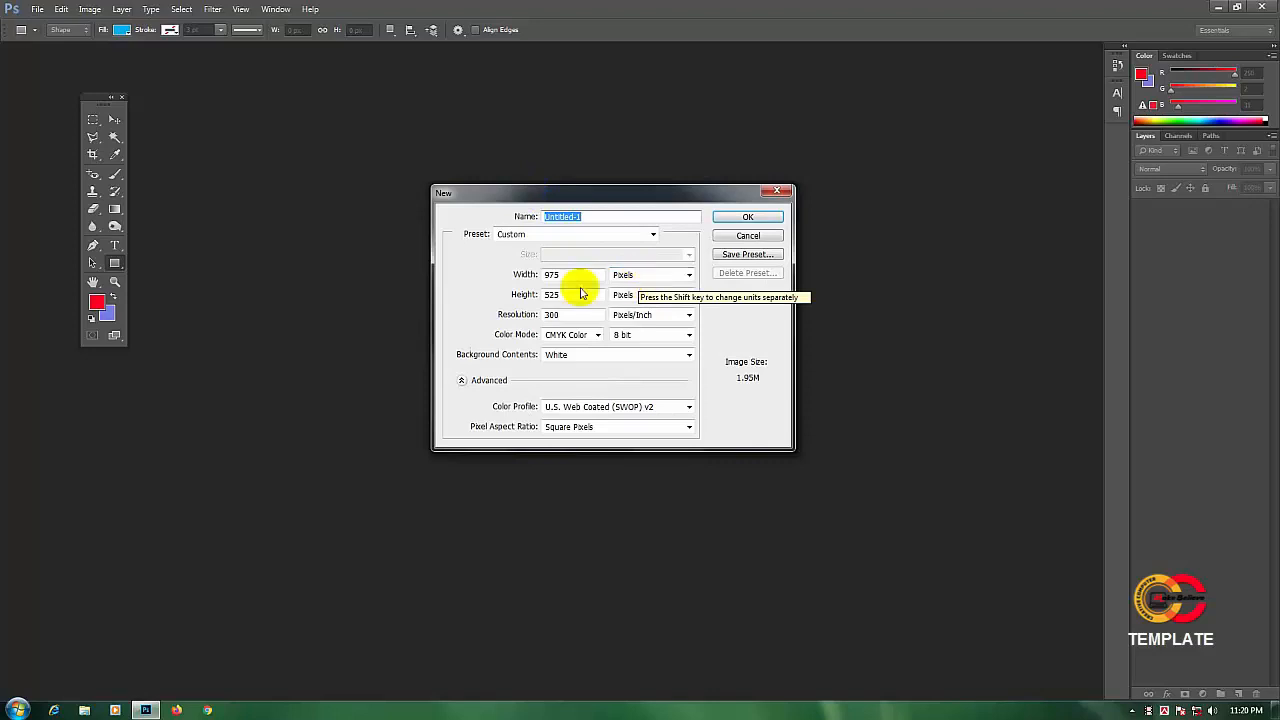
click(643, 279)
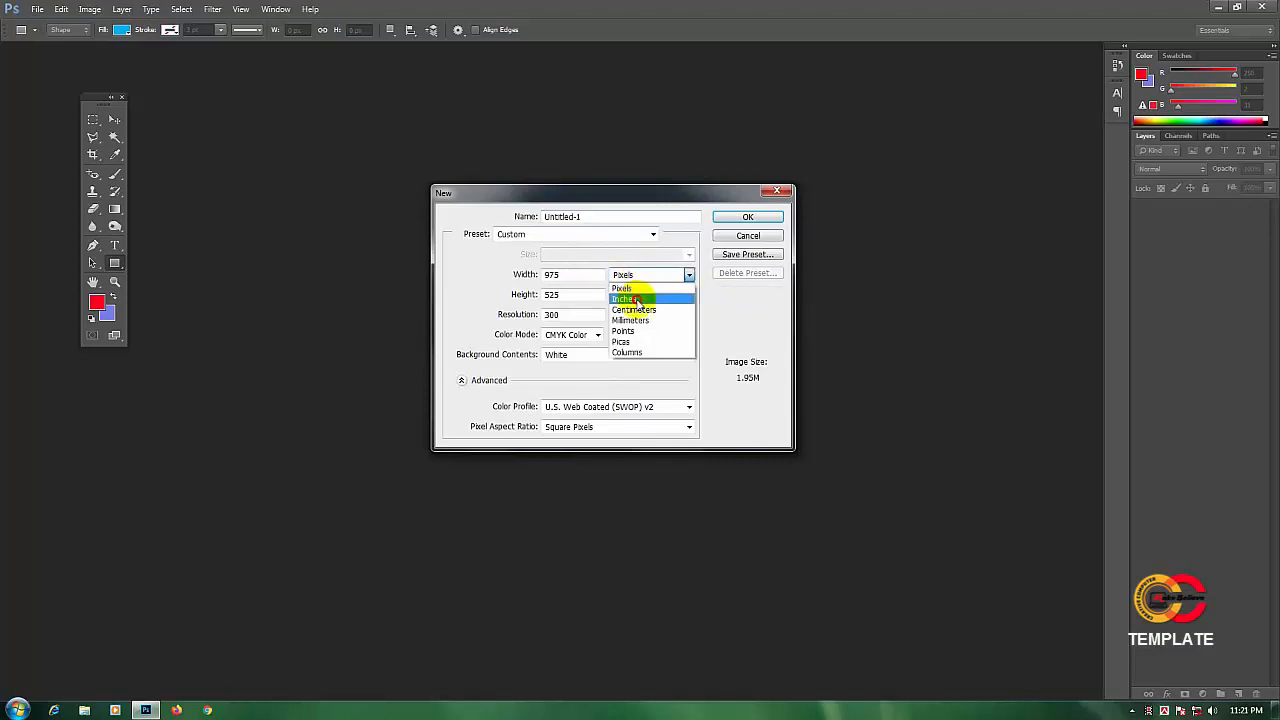
click(637, 300)
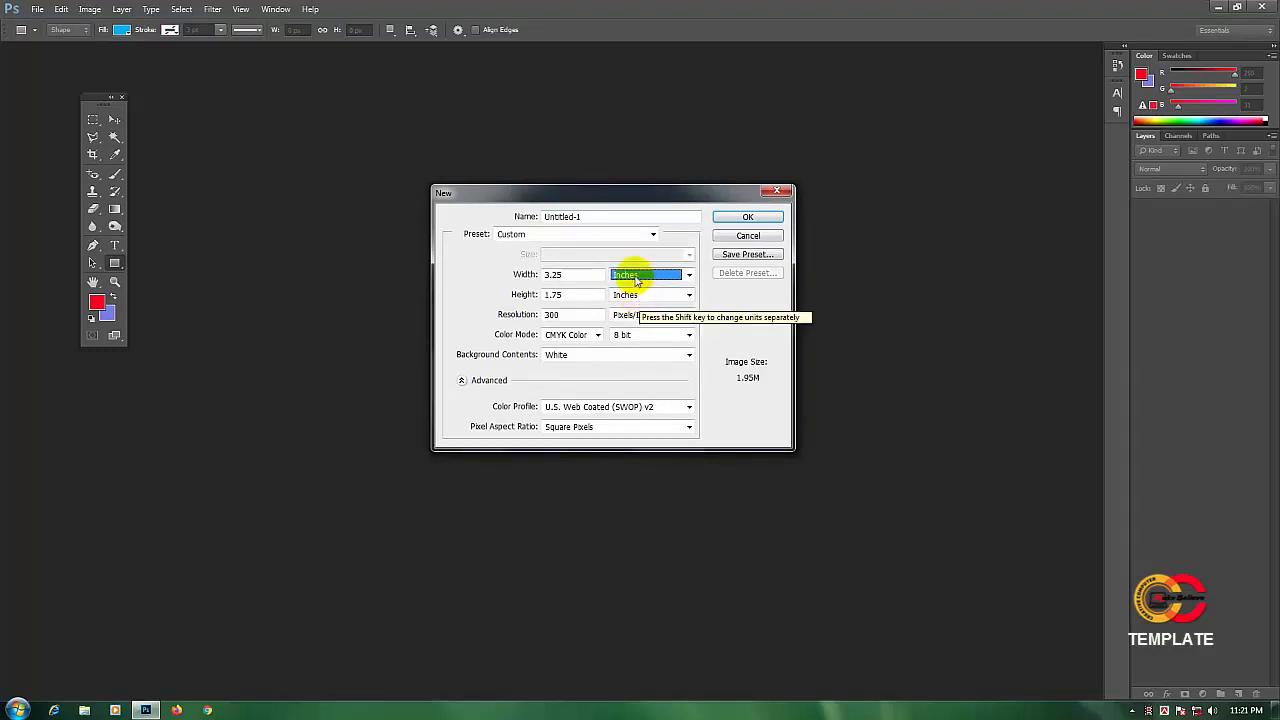
click(635, 276)
click(626, 299)
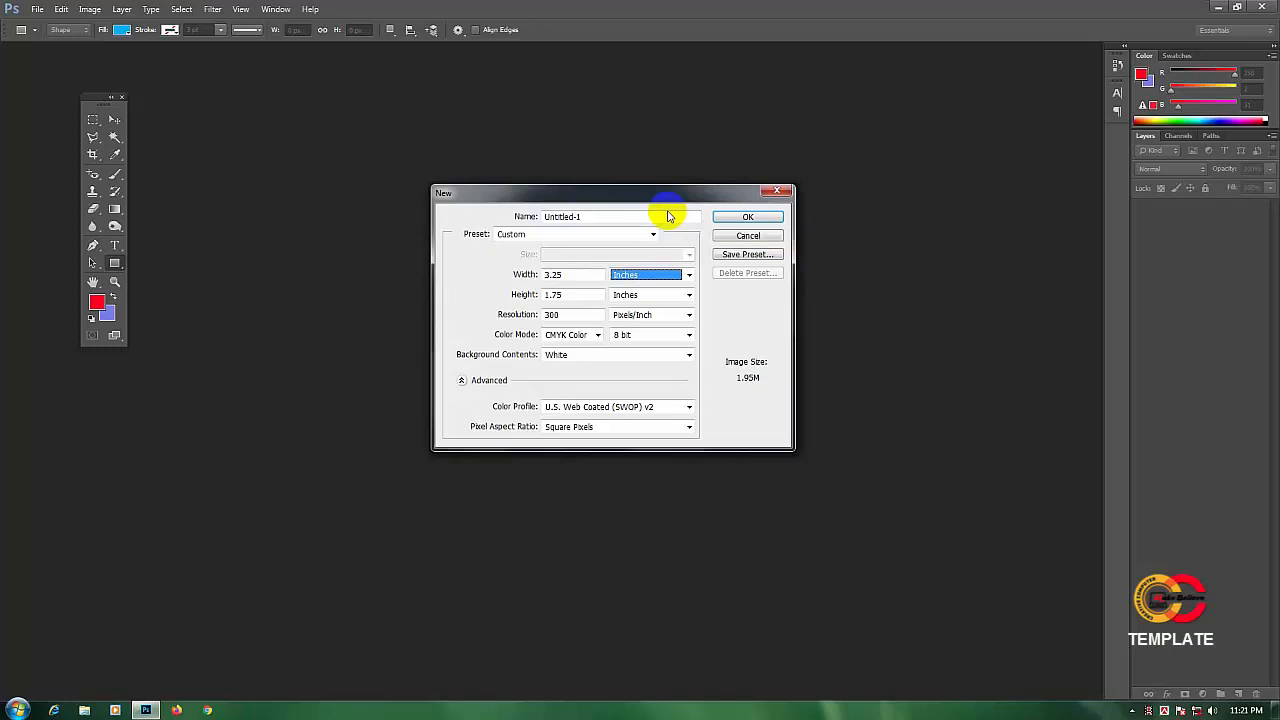
Set the new document's width to 3.25 inches, height to 1.75 inches and resolution to 300 pixels/inch
click(574, 277)
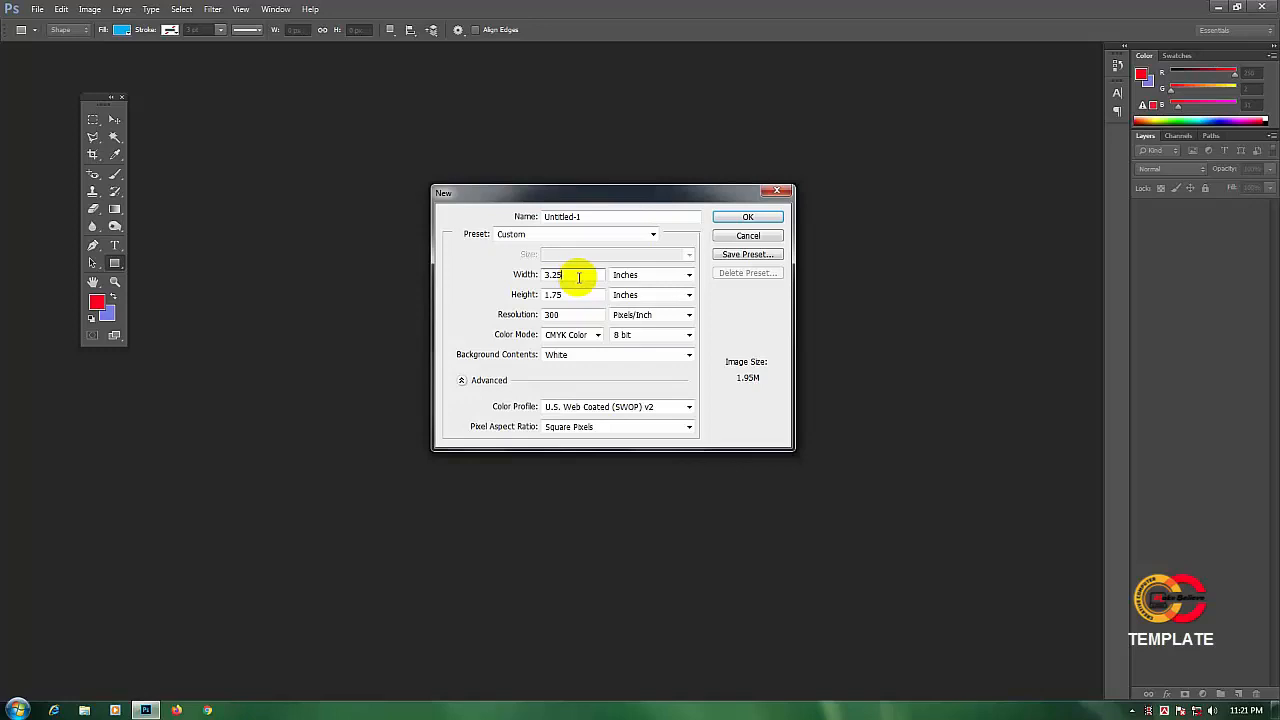
drag(579, 276, 497, 273)
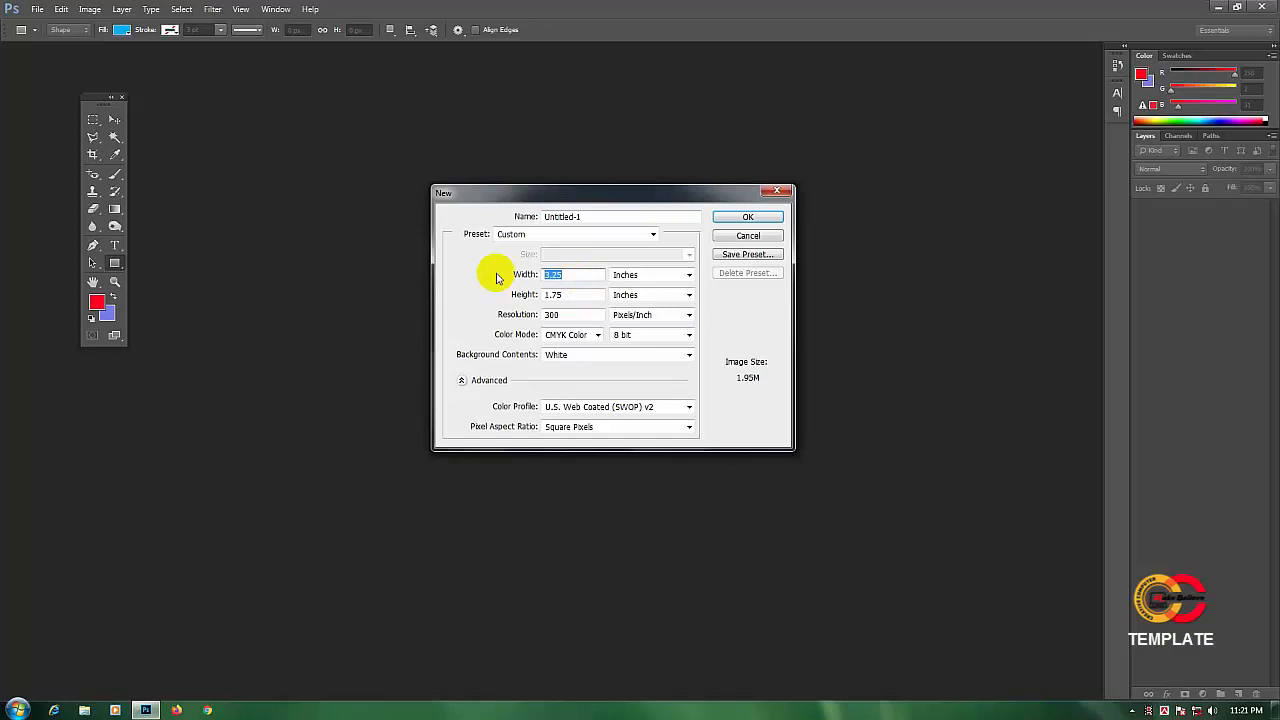
text(3.25)
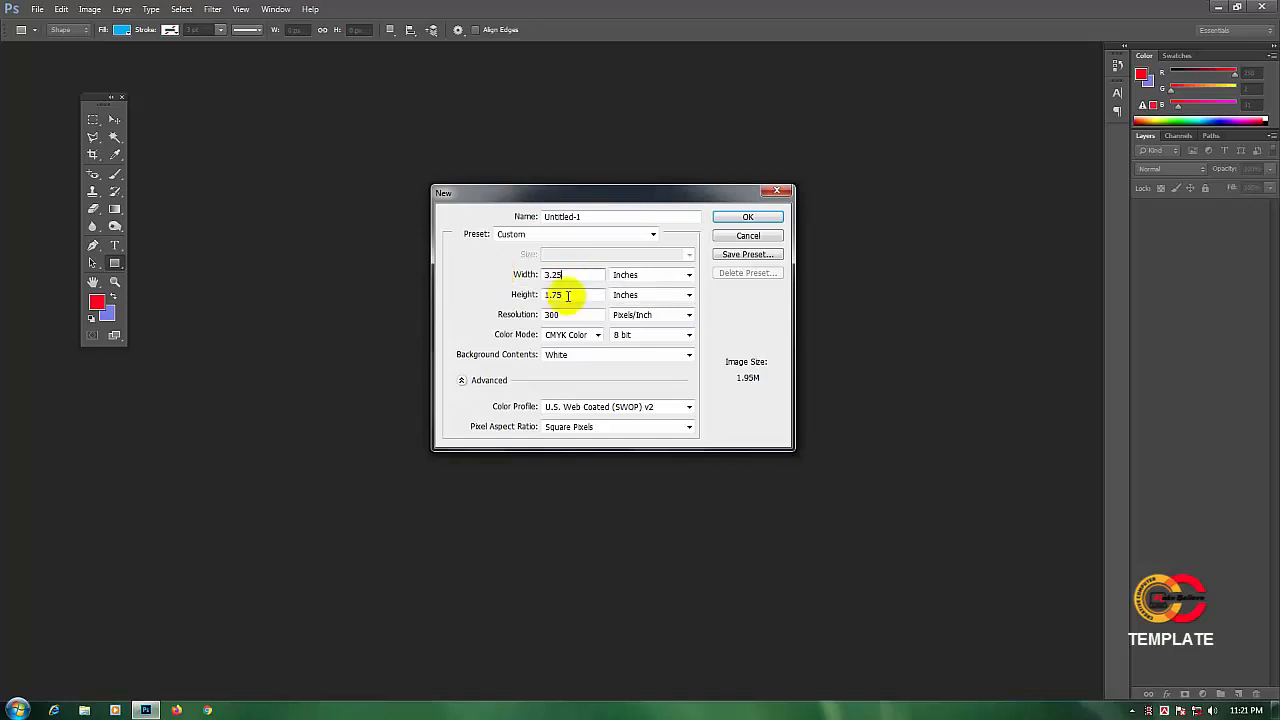
drag(567, 296, 514, 295)
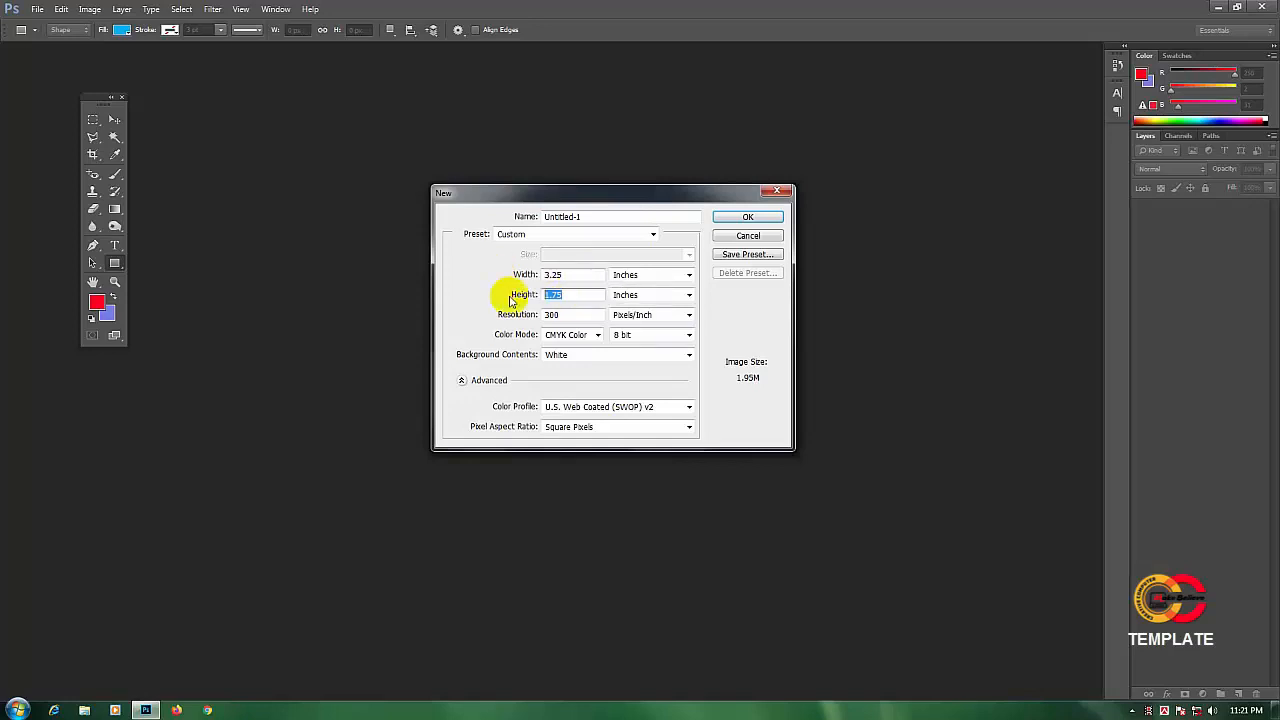
text(1.7)
drag(578, 313, 514, 313)
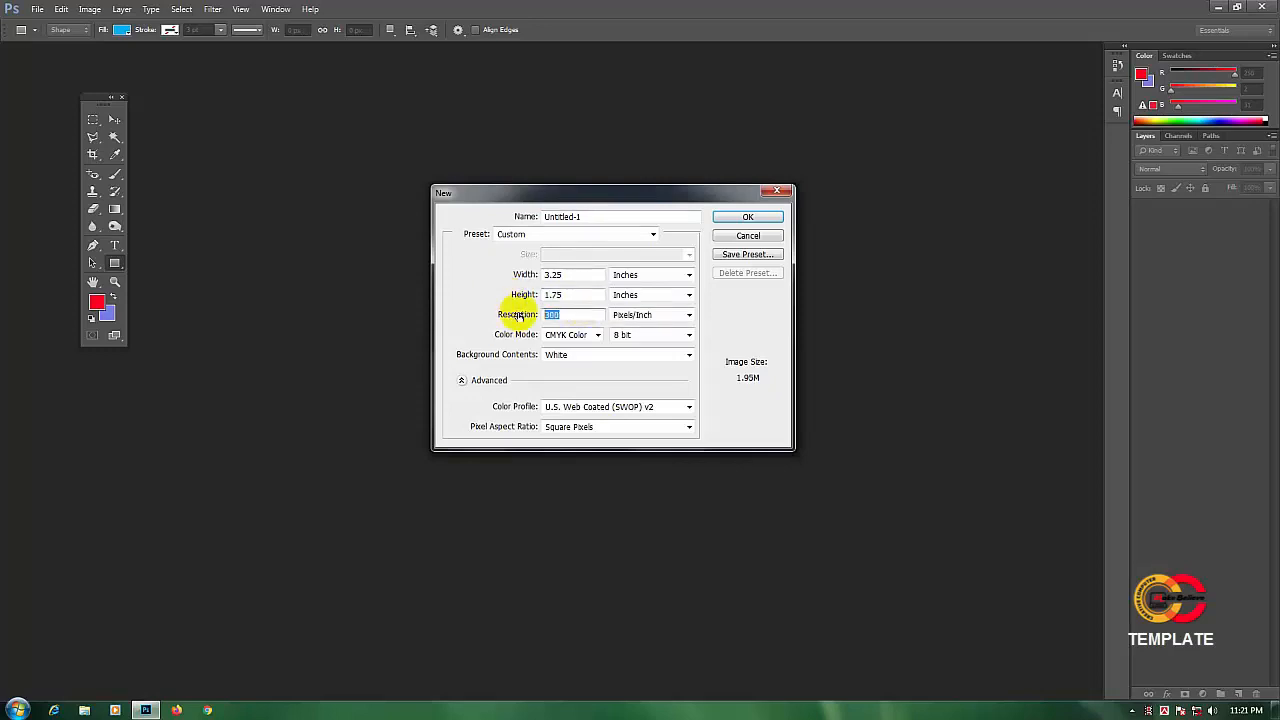
text(300)
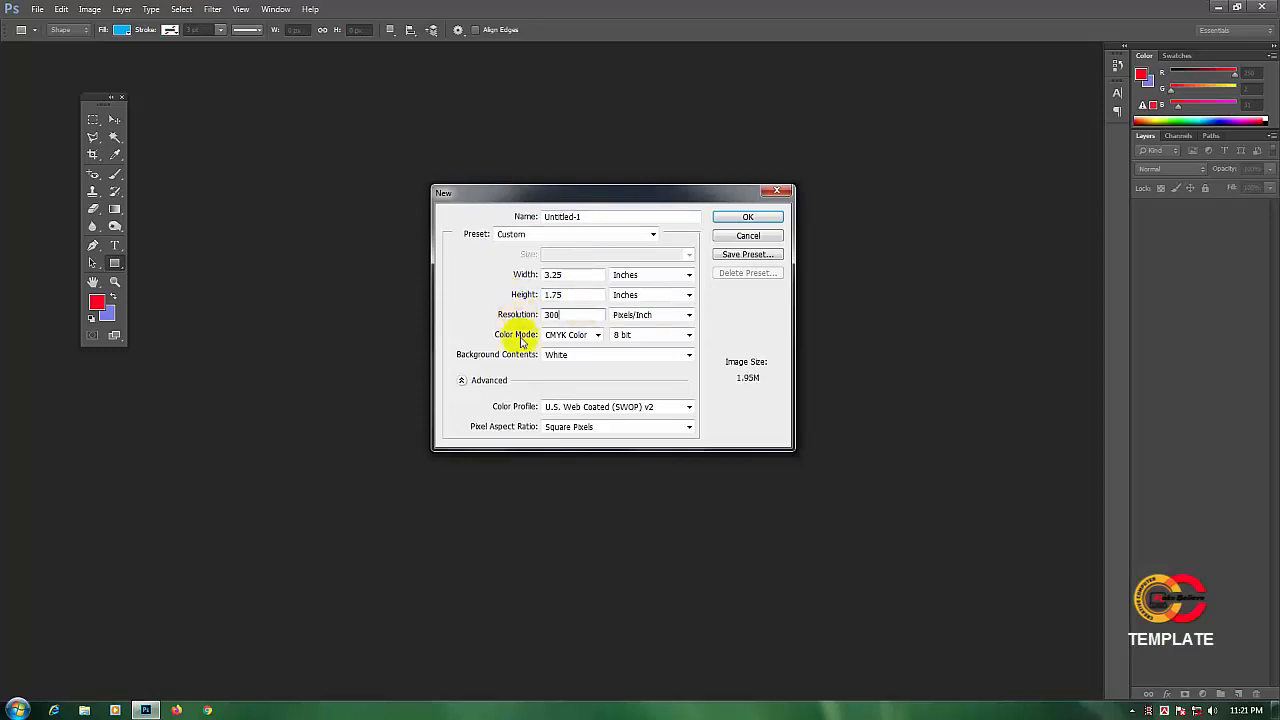
Set the new document's color mode to CMYK Color
click(563, 335)
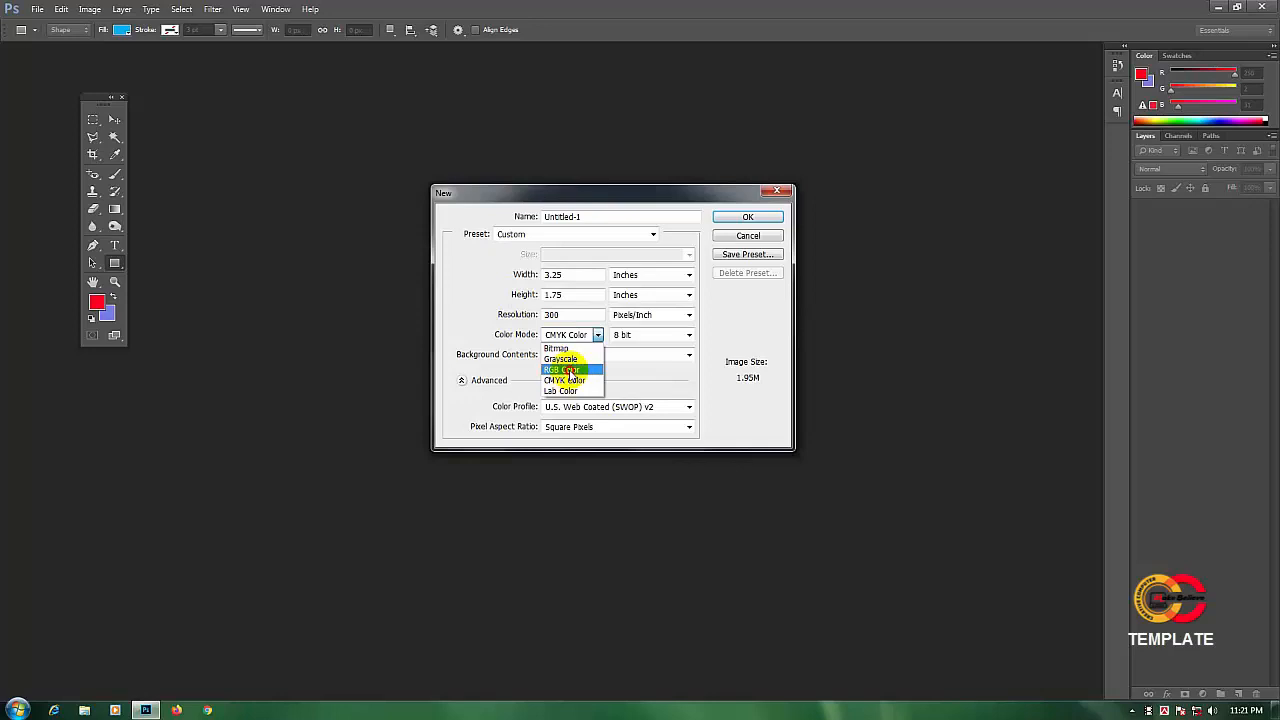
click(571, 369)
click(566, 340)
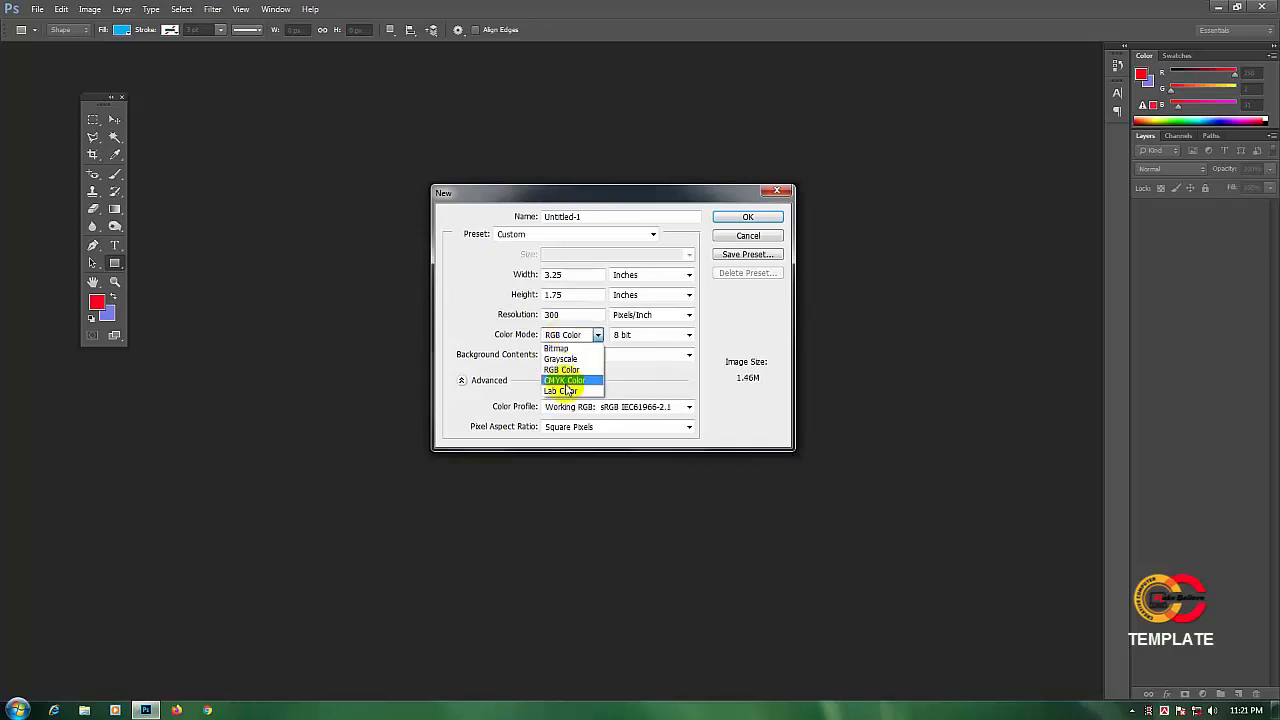
click(576, 381)
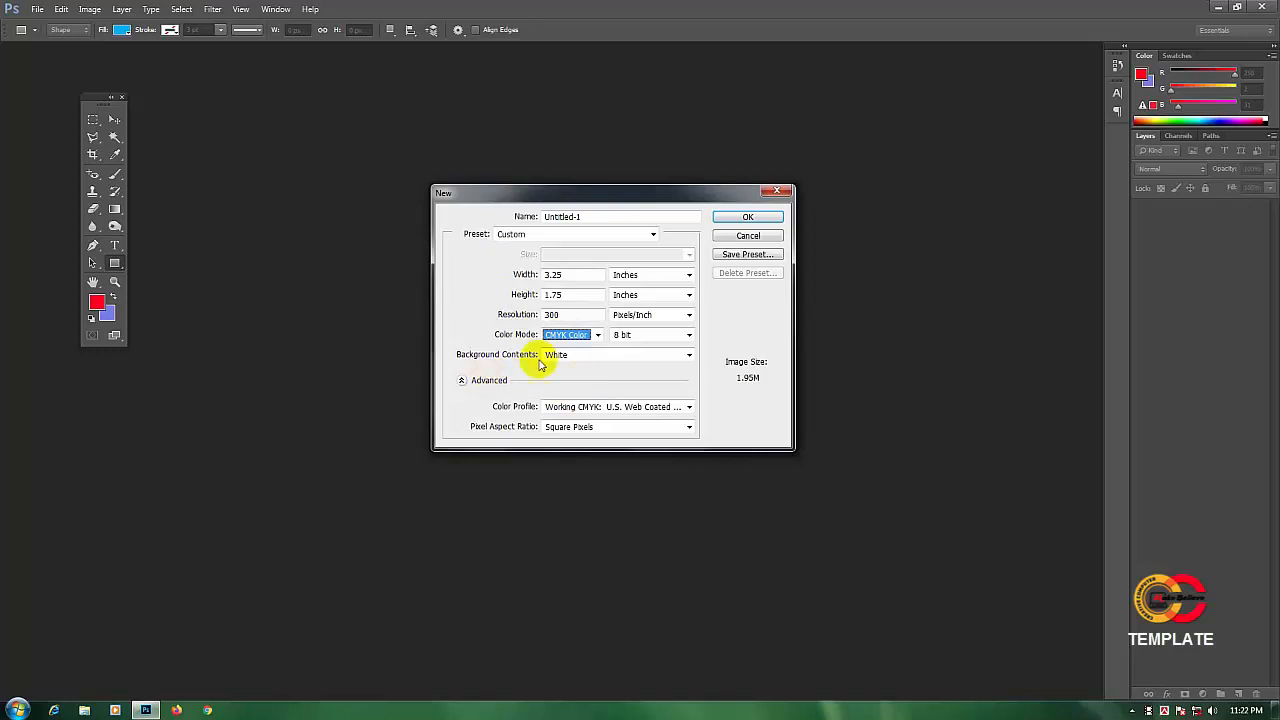
Set the background contents to White and create the document
click(588, 357)
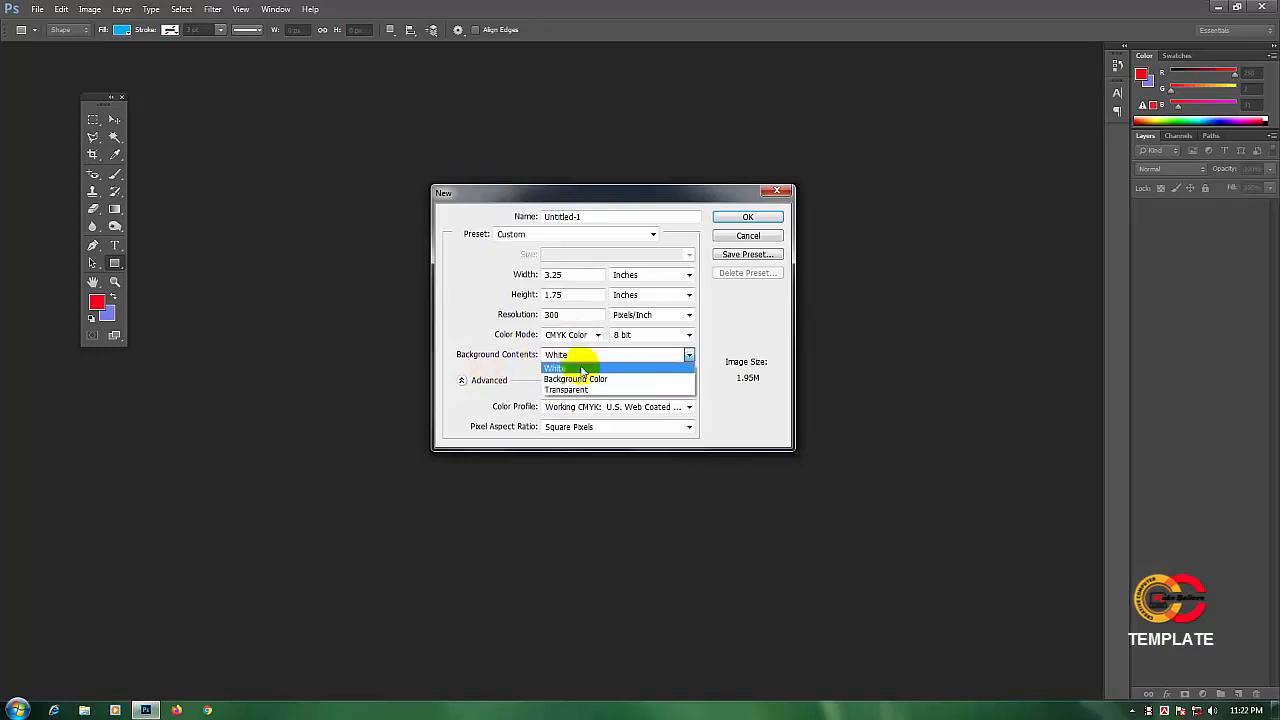
click(577, 355)
click(571, 354)
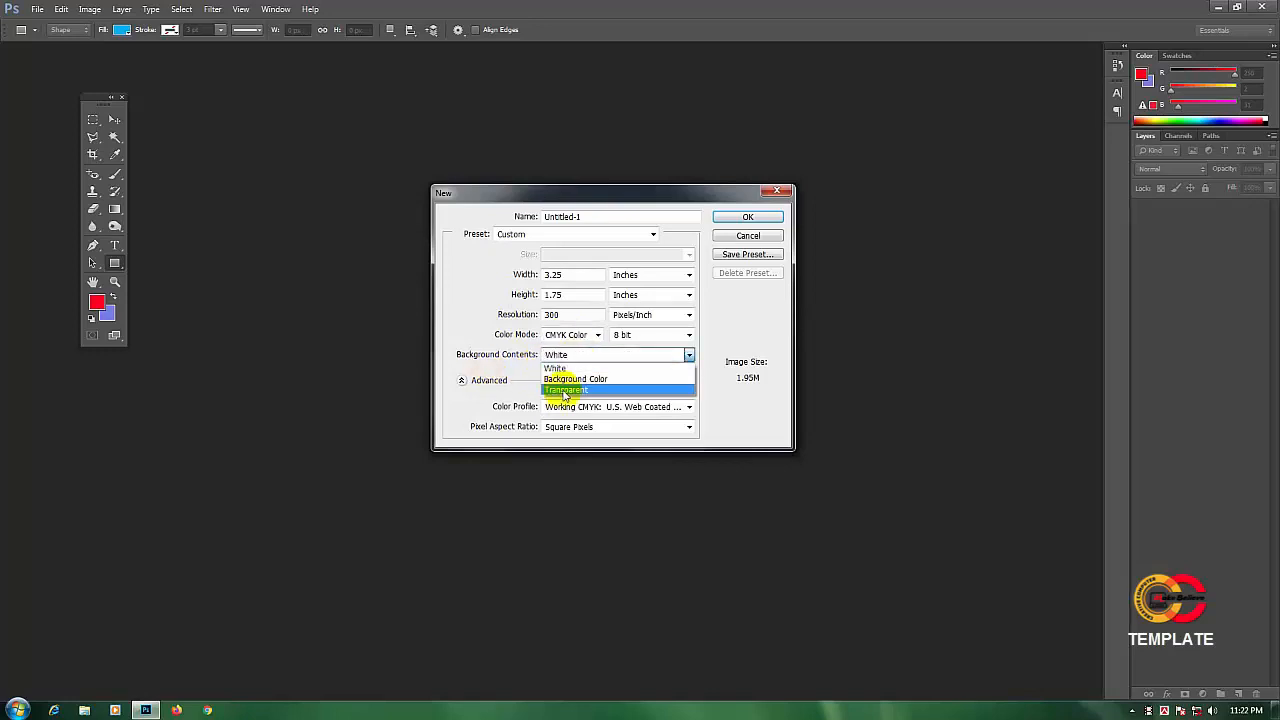
click(565, 392)
click(590, 360)
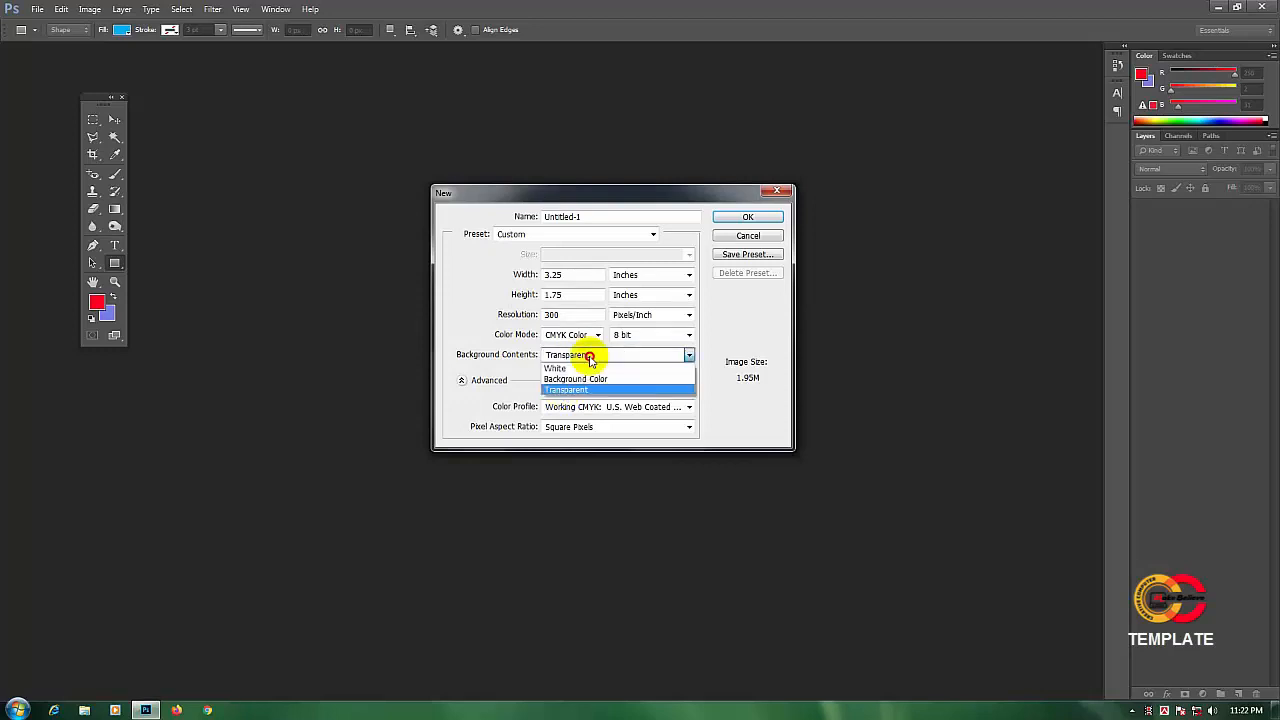
click(563, 368)
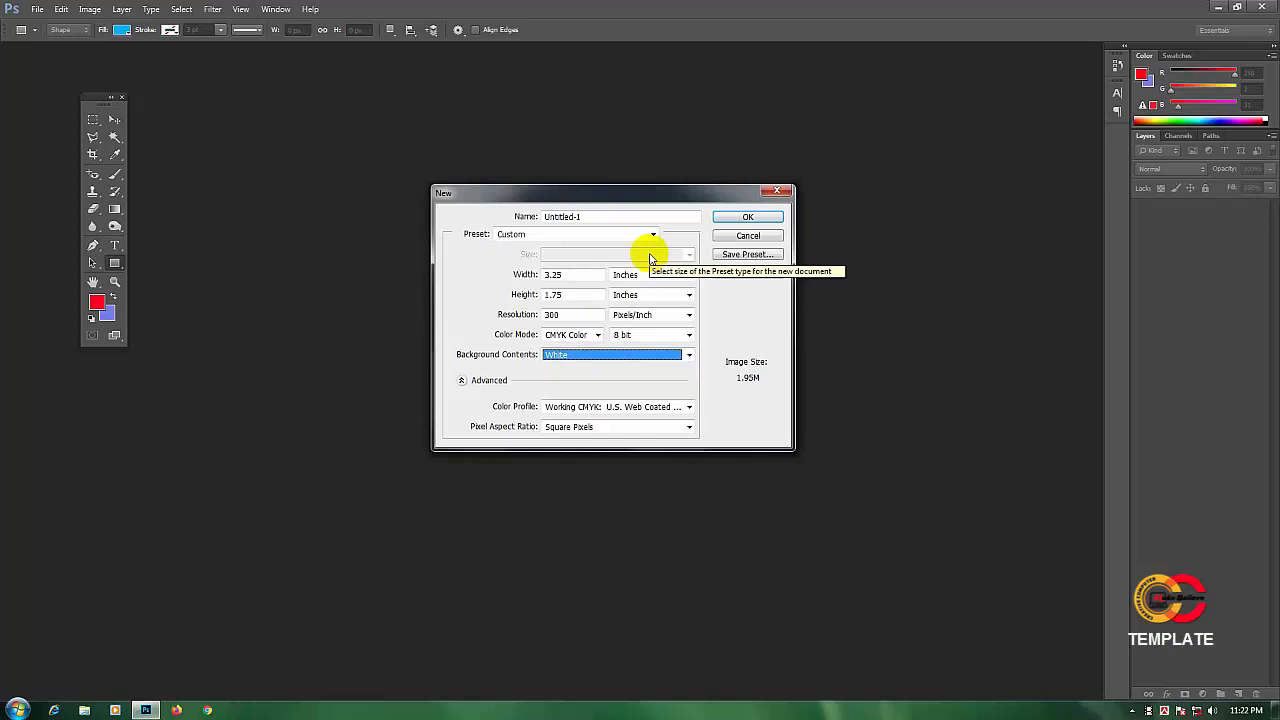
click(608, 196)
drag(608, 196, 599, 196)
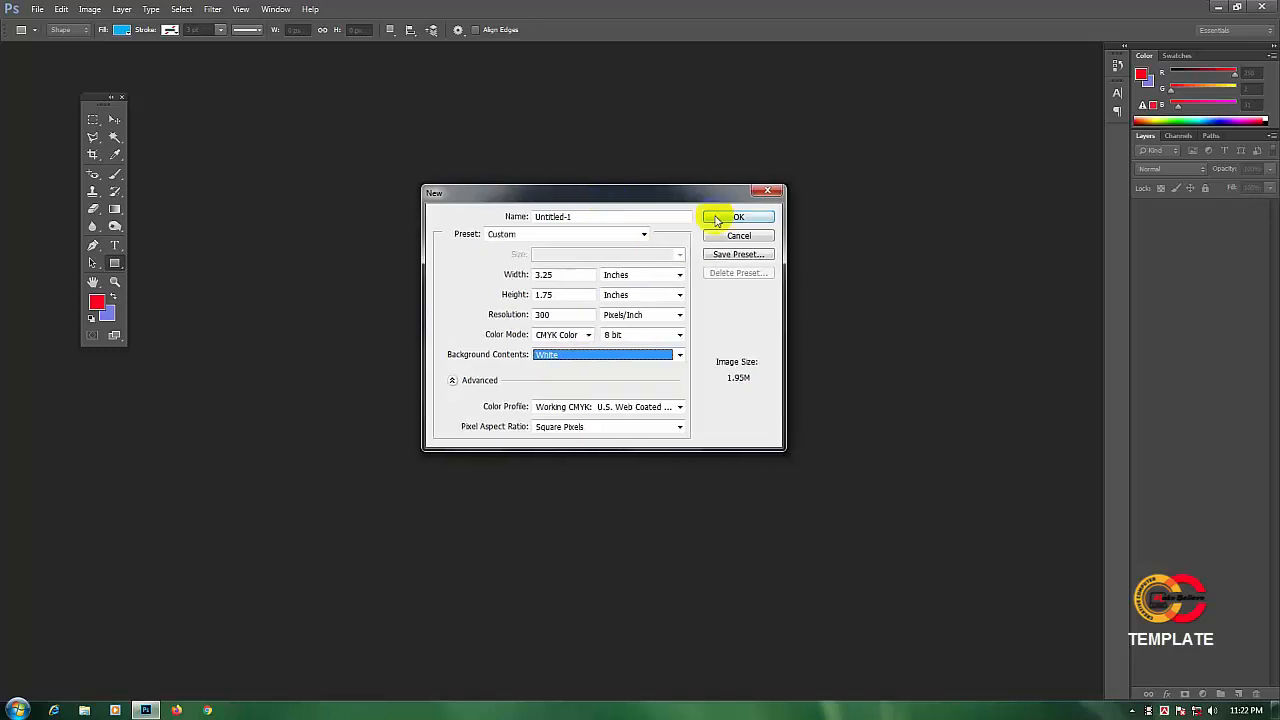
click(736, 218)
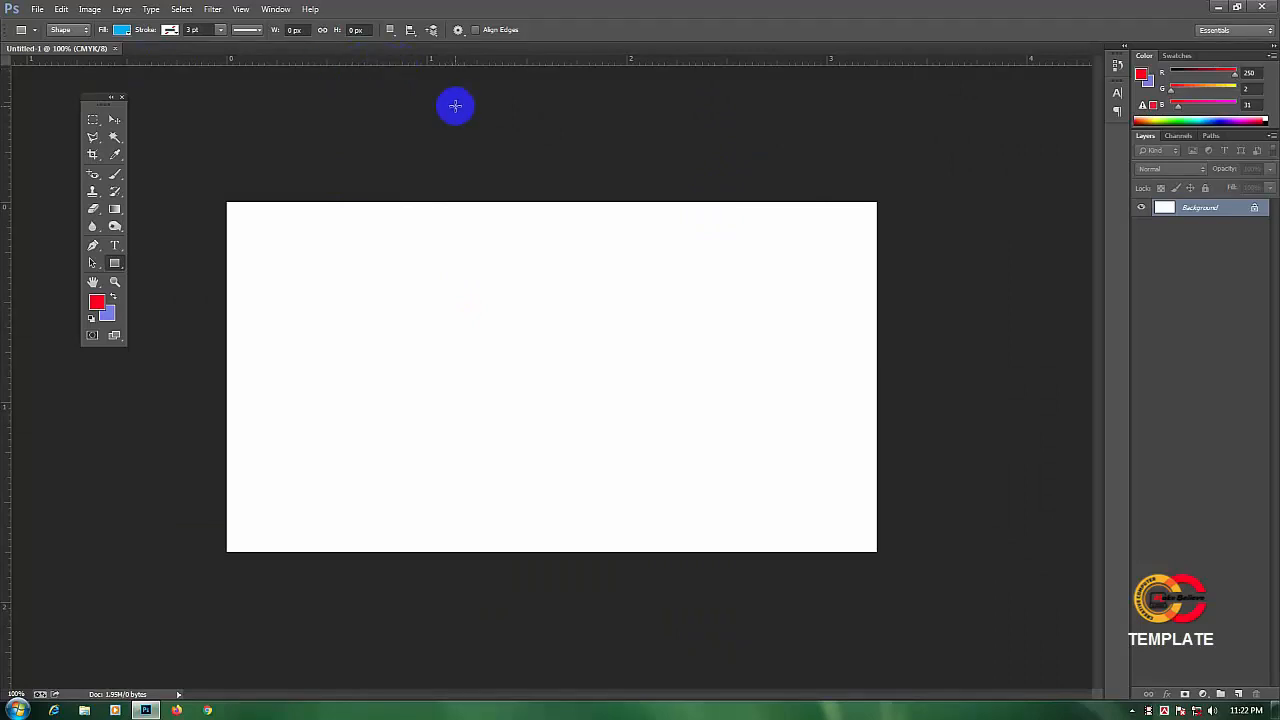
With the rulers shown, place two vertical and two horizontal guides along the four edges of the canvas
key(ctrl+r)
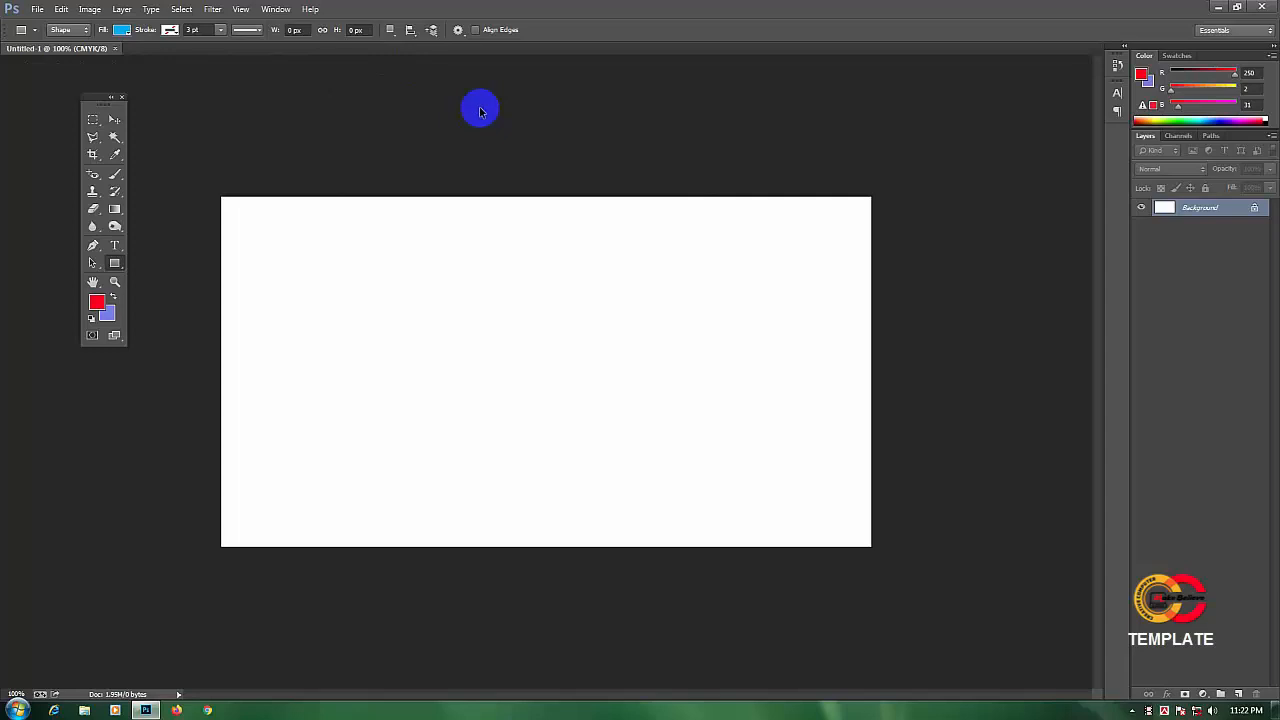
key(ctrl+r)
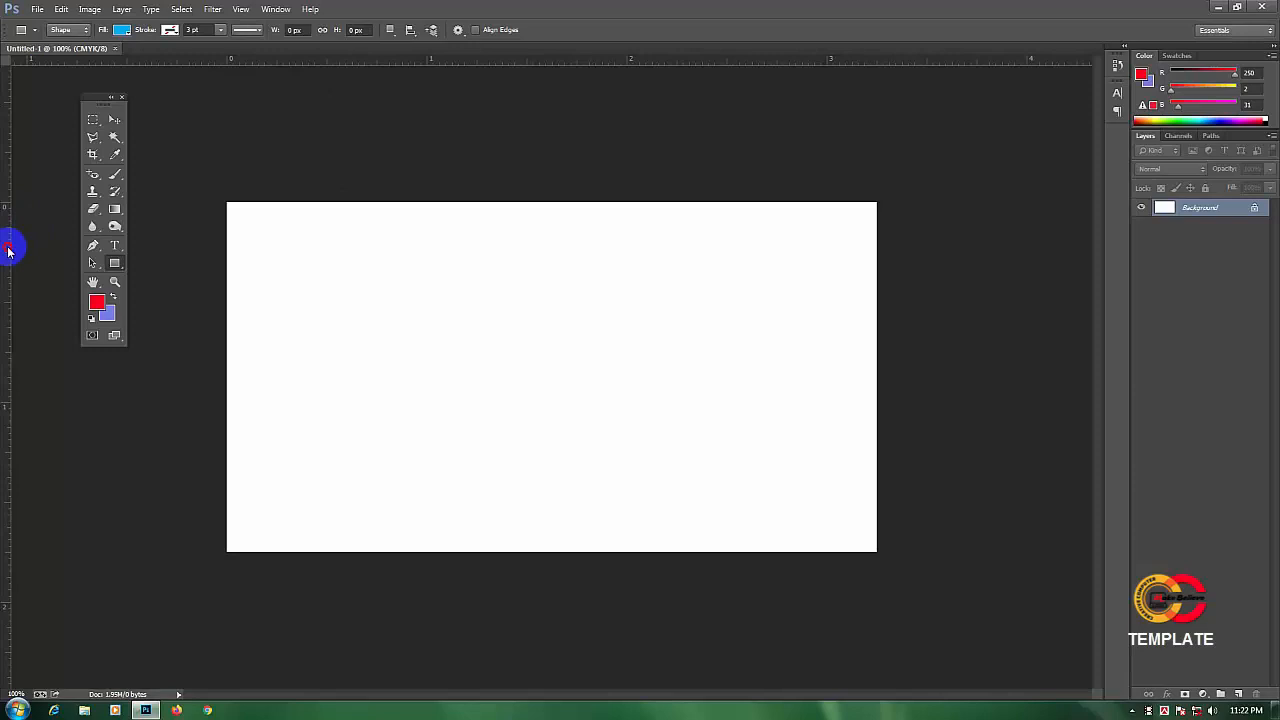
drag(8, 250, 228, 265)
drag(11, 266, 876, 264)
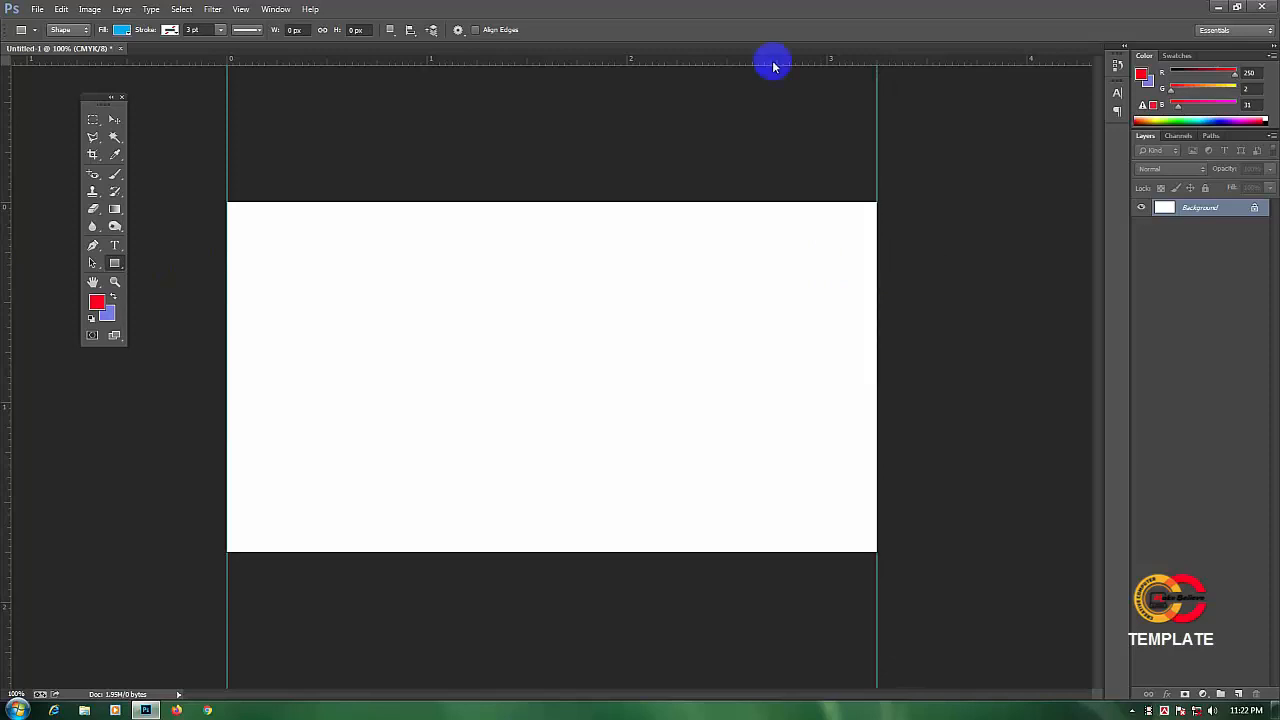
drag(773, 62, 790, 200)
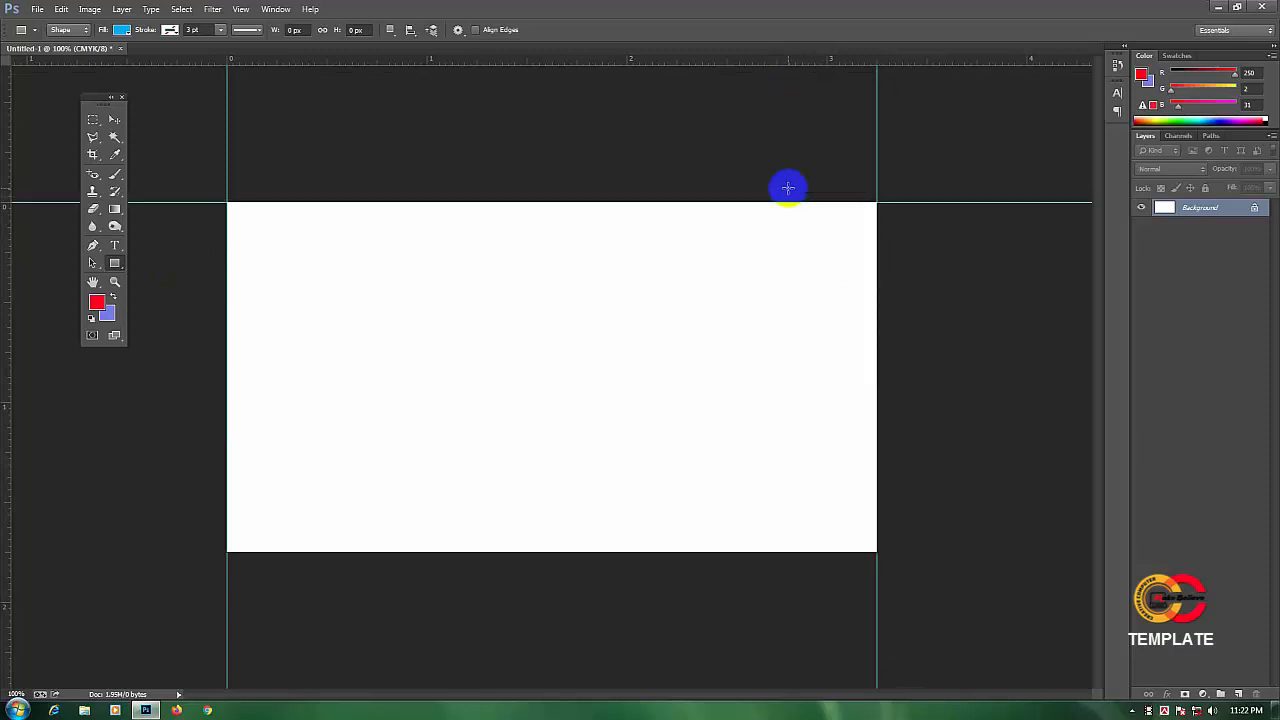
drag(740, 69, 774, 551)
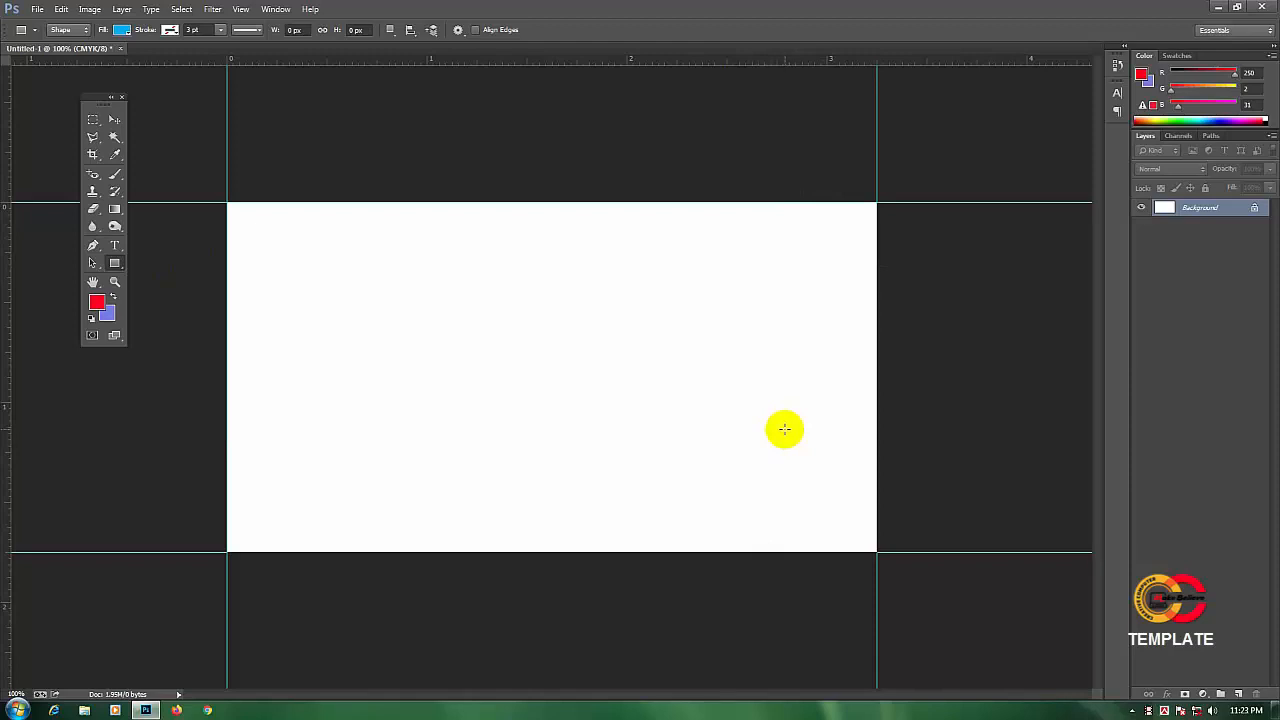
Enlarge the canvas relative to its current size by 0.25 inches in width and 0.25 inches in height, anchored at the center
click(89, 10)
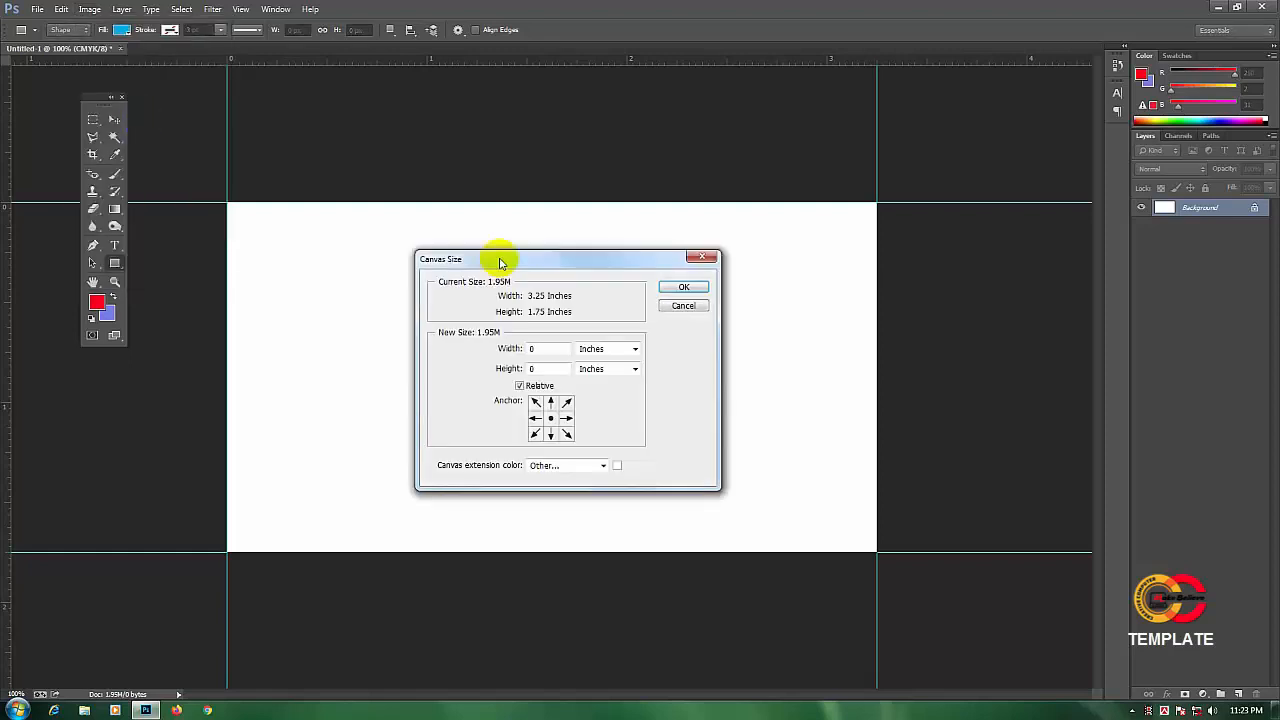
drag(501, 262, 502, 245)
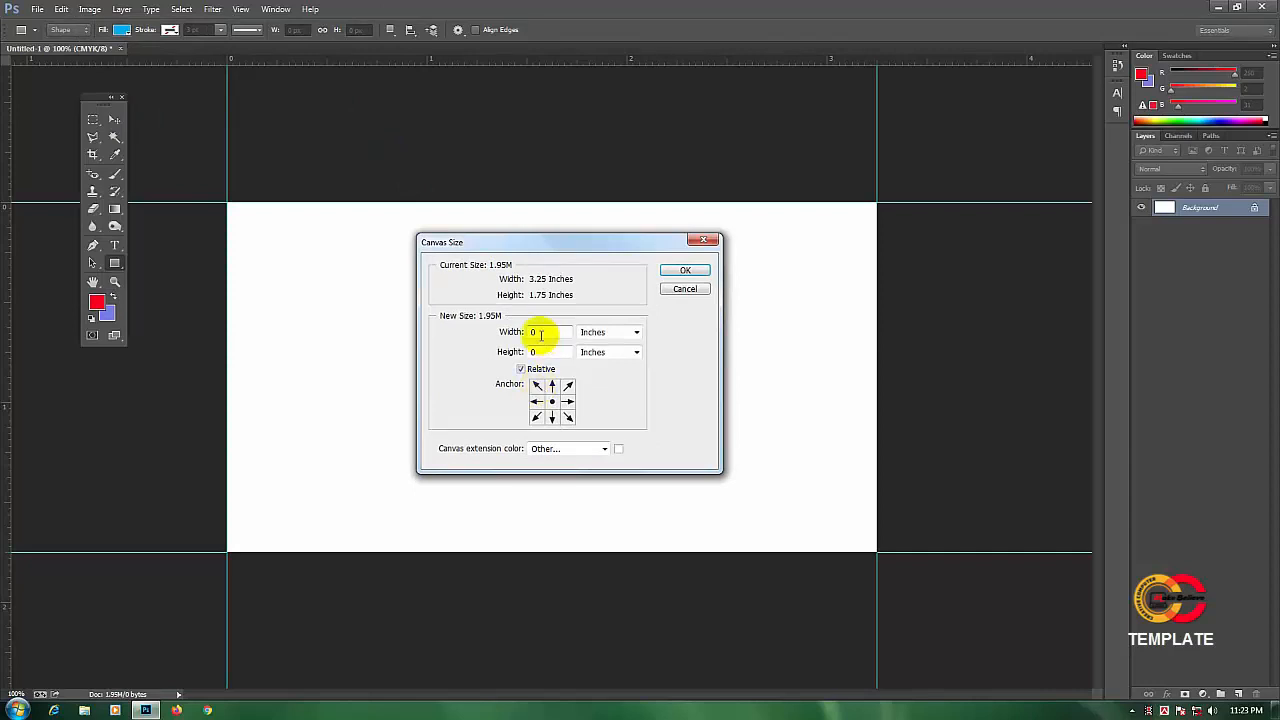
drag(546, 332, 497, 334)
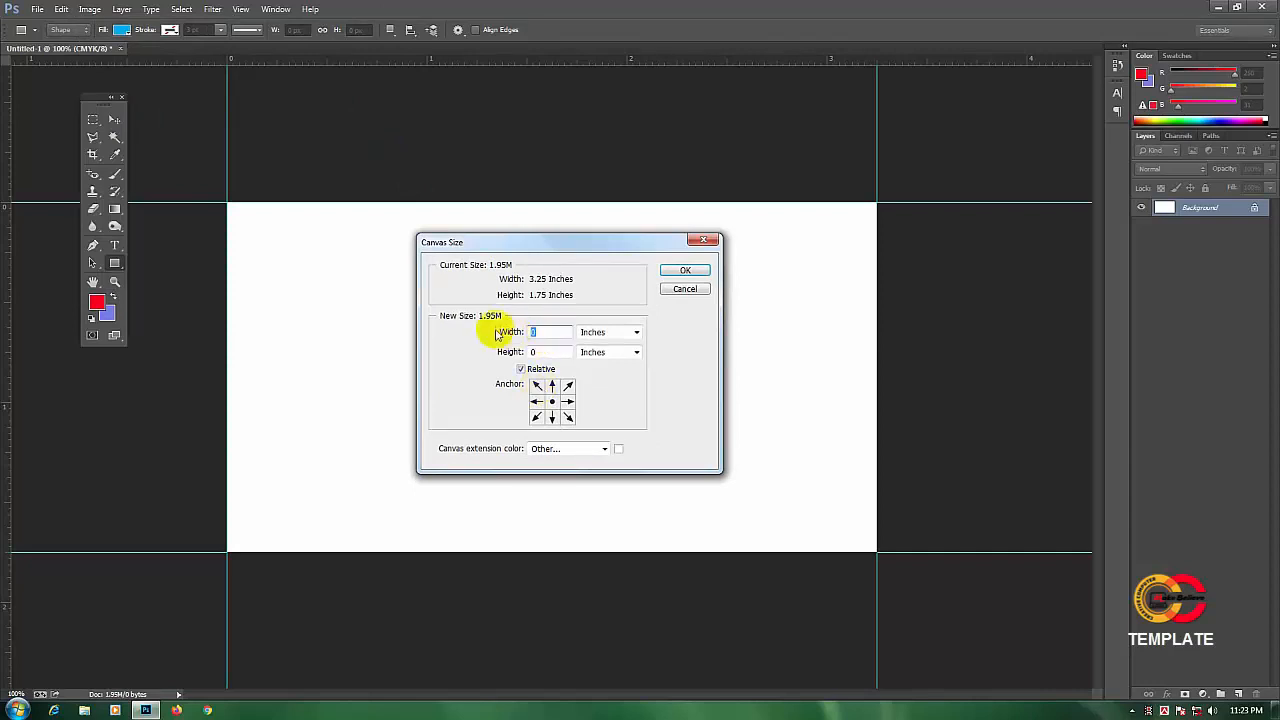
text(0.25)
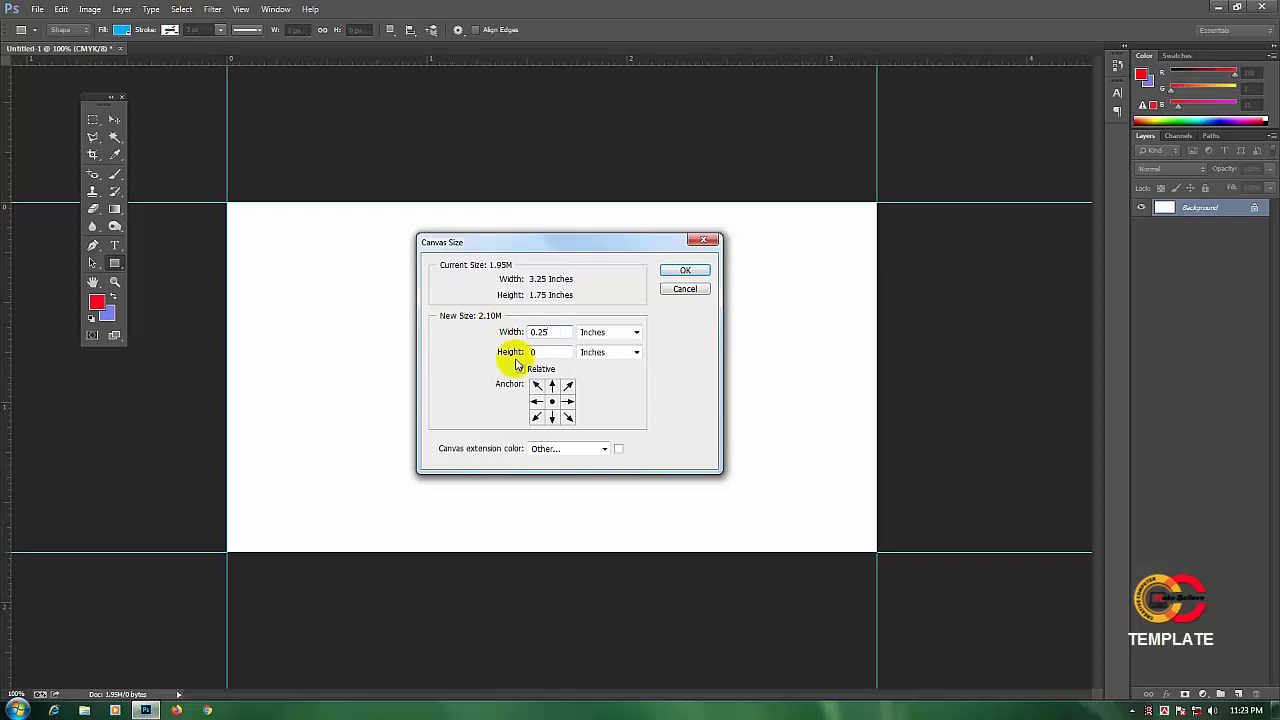
click(488, 344)
text(0.2)
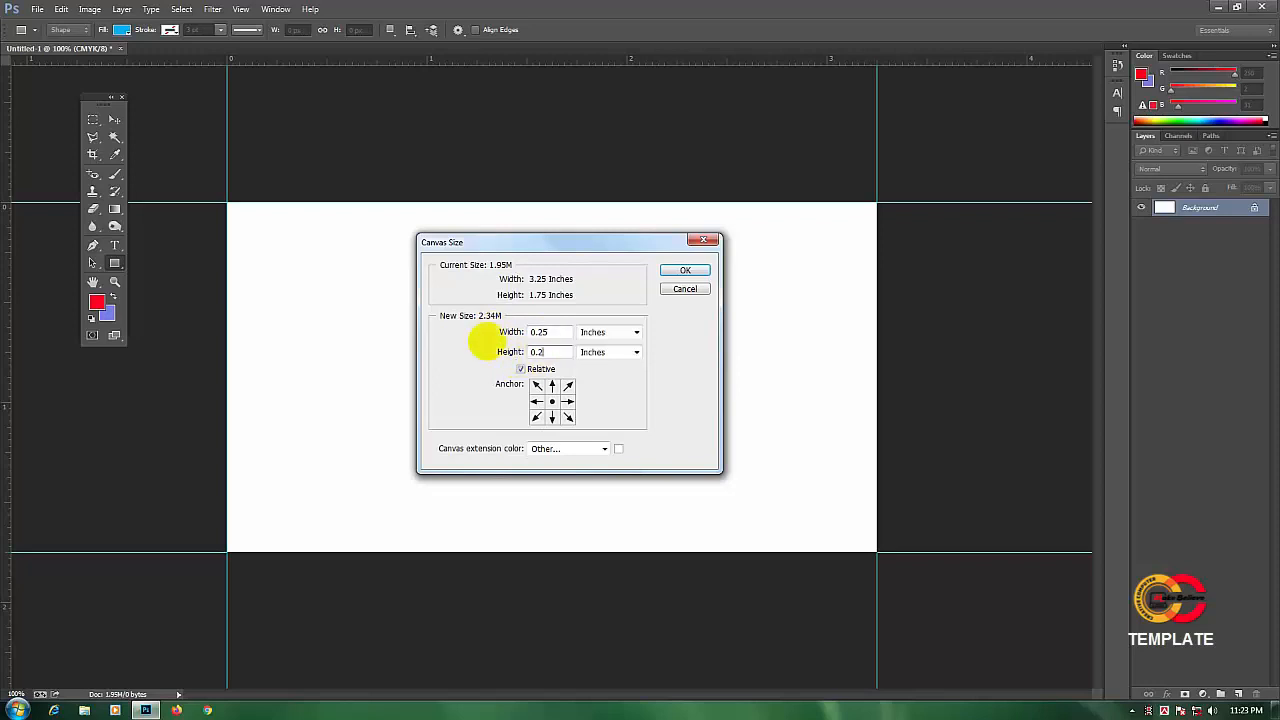
text(5)
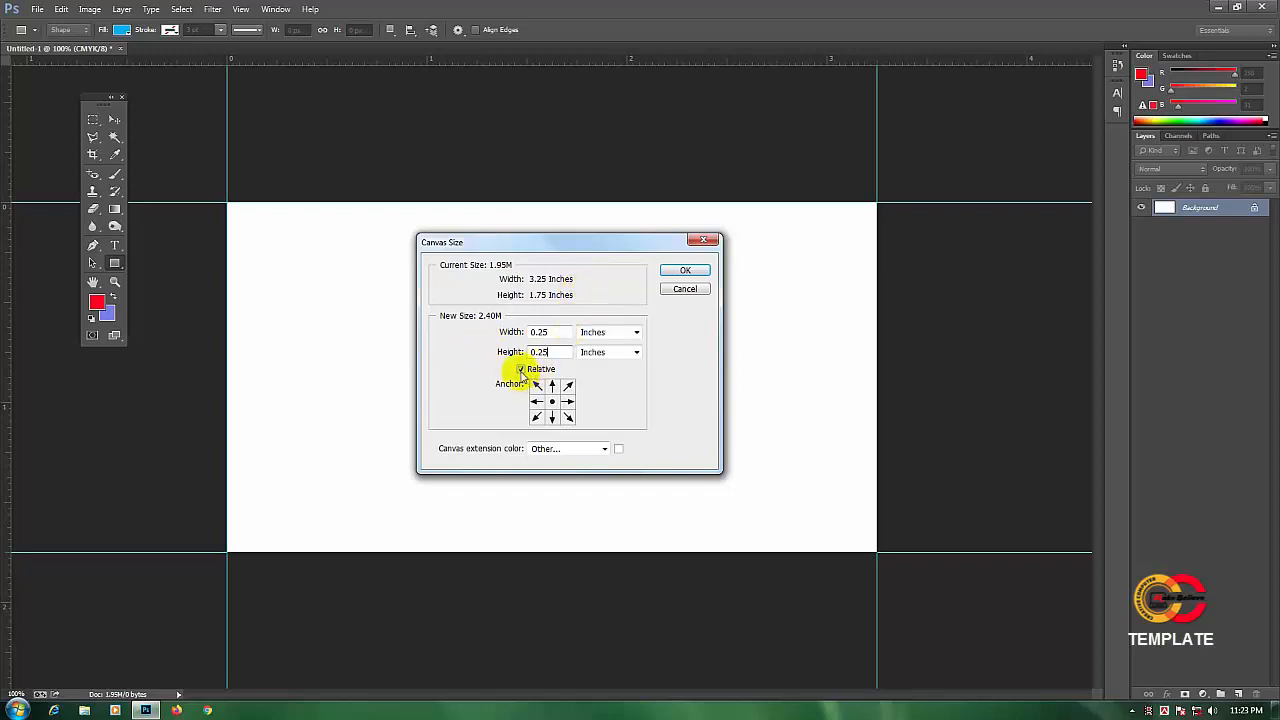
click(670, 276)
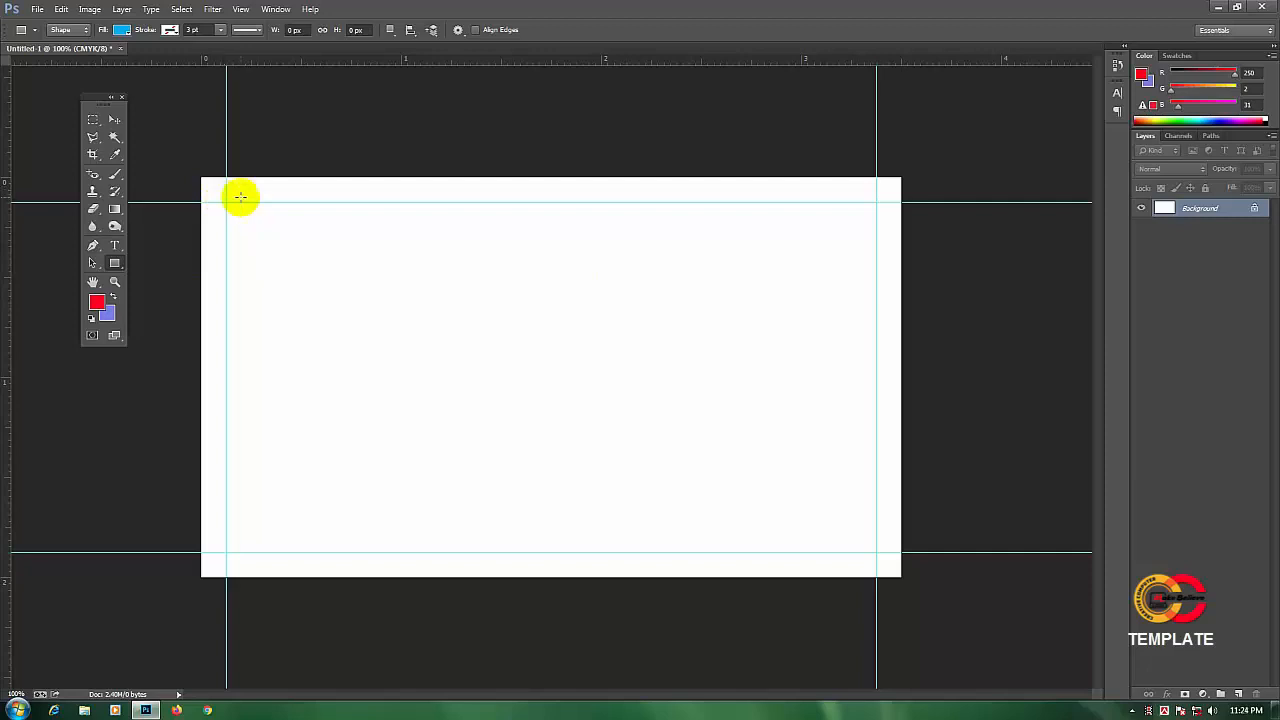
Check the current canvas width and height in the Canvas Size settings, leaving them unmodified
click(87, 10)
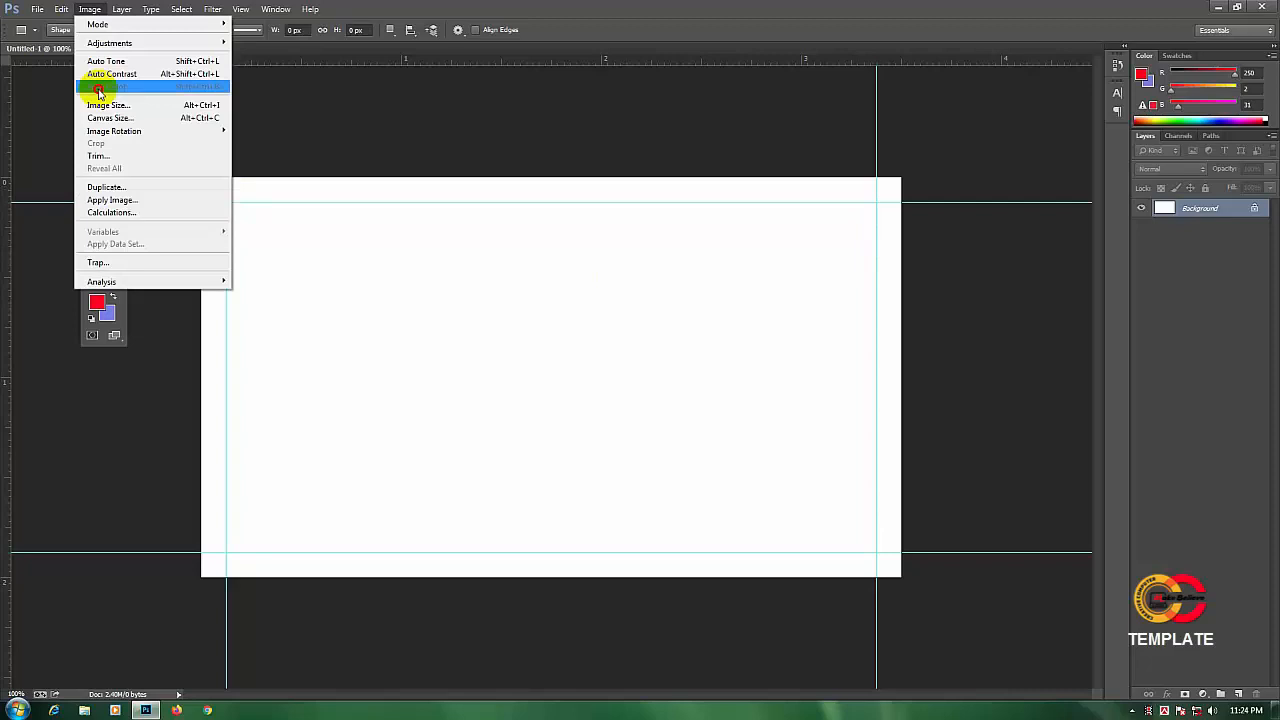
click(108, 118)
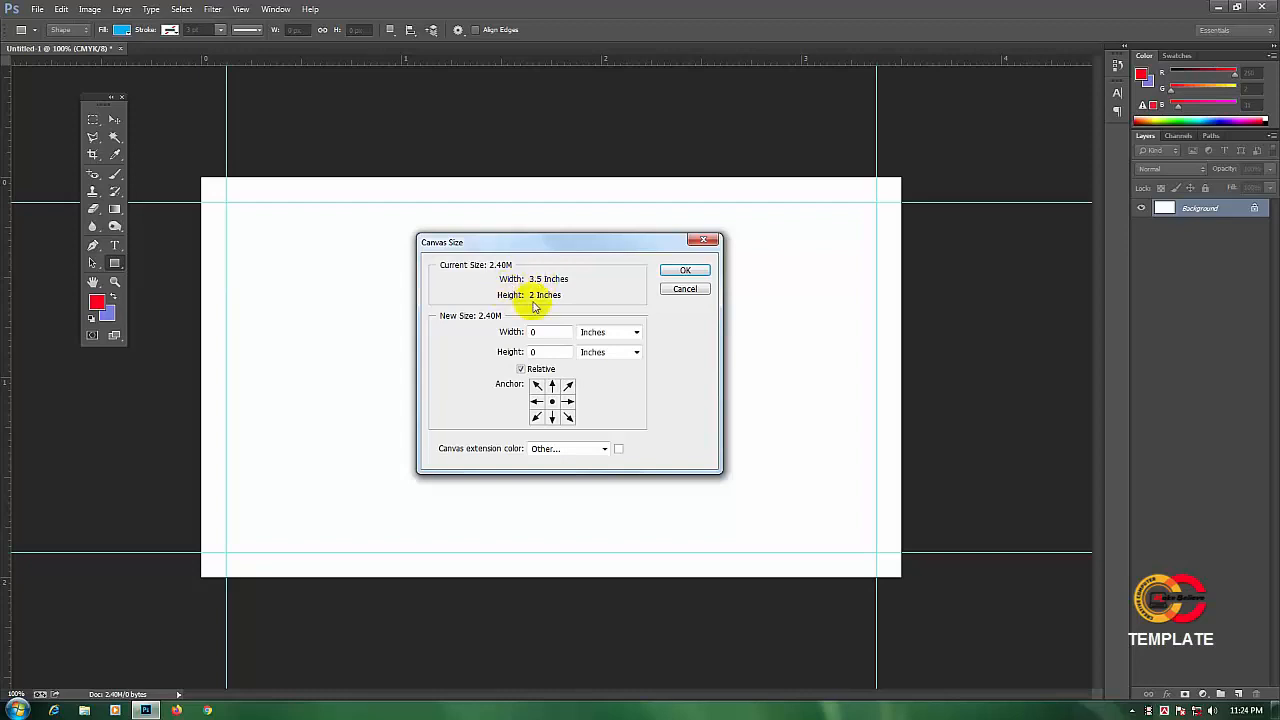
click(686, 291)
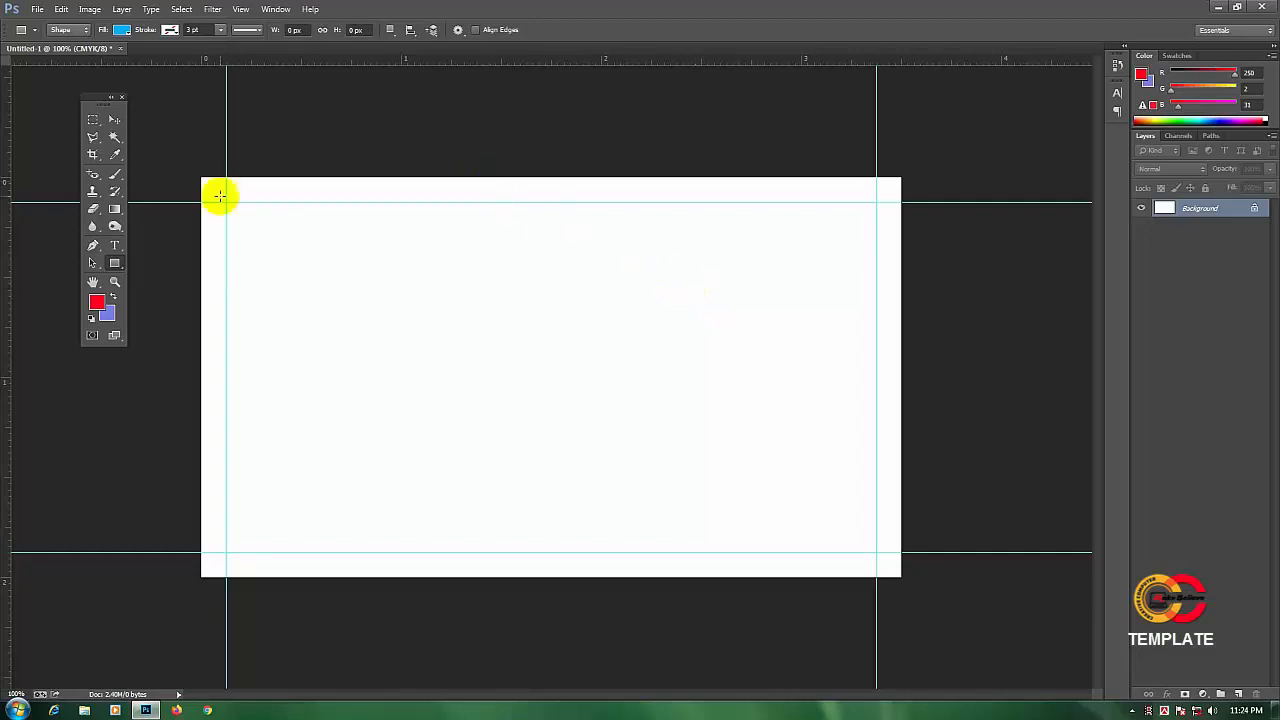
Add two vertical and two horizontal guides along the four edges of the enlarged canvas
drag(10, 294, 202, 281)
drag(16, 296, 901, 305)
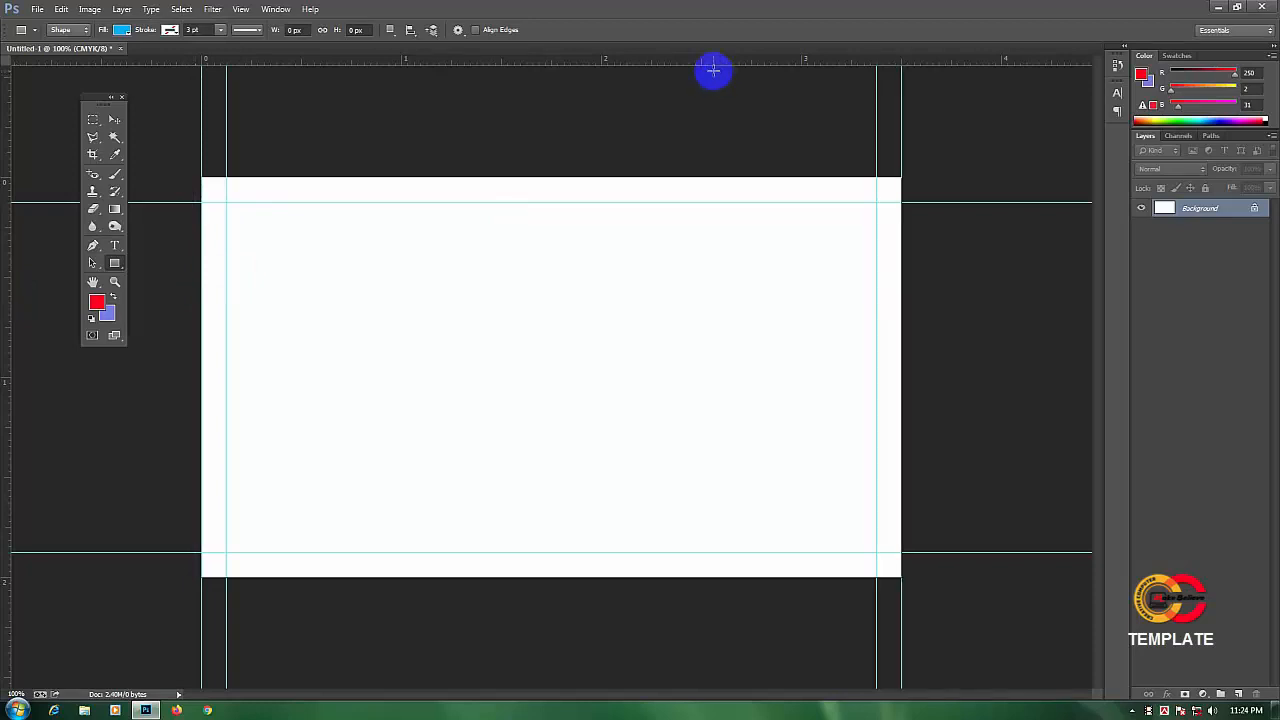
drag(711, 69, 706, 178)
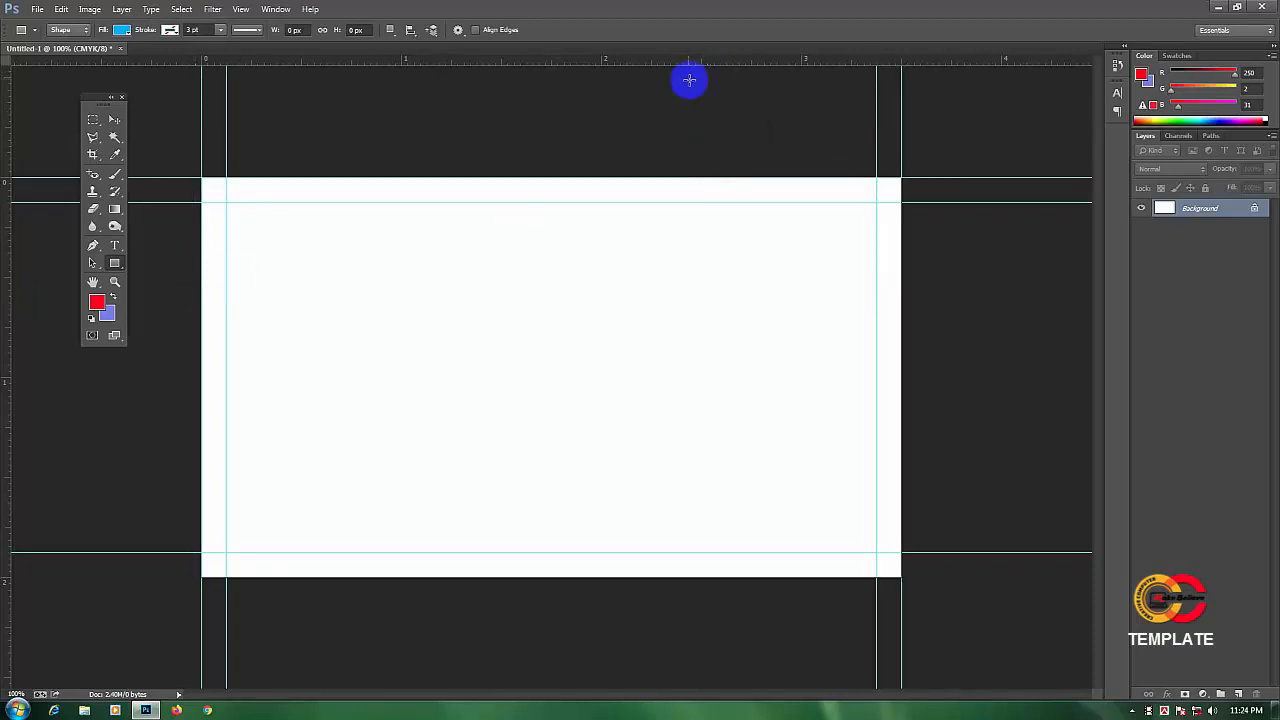
drag(689, 80, 700, 577)
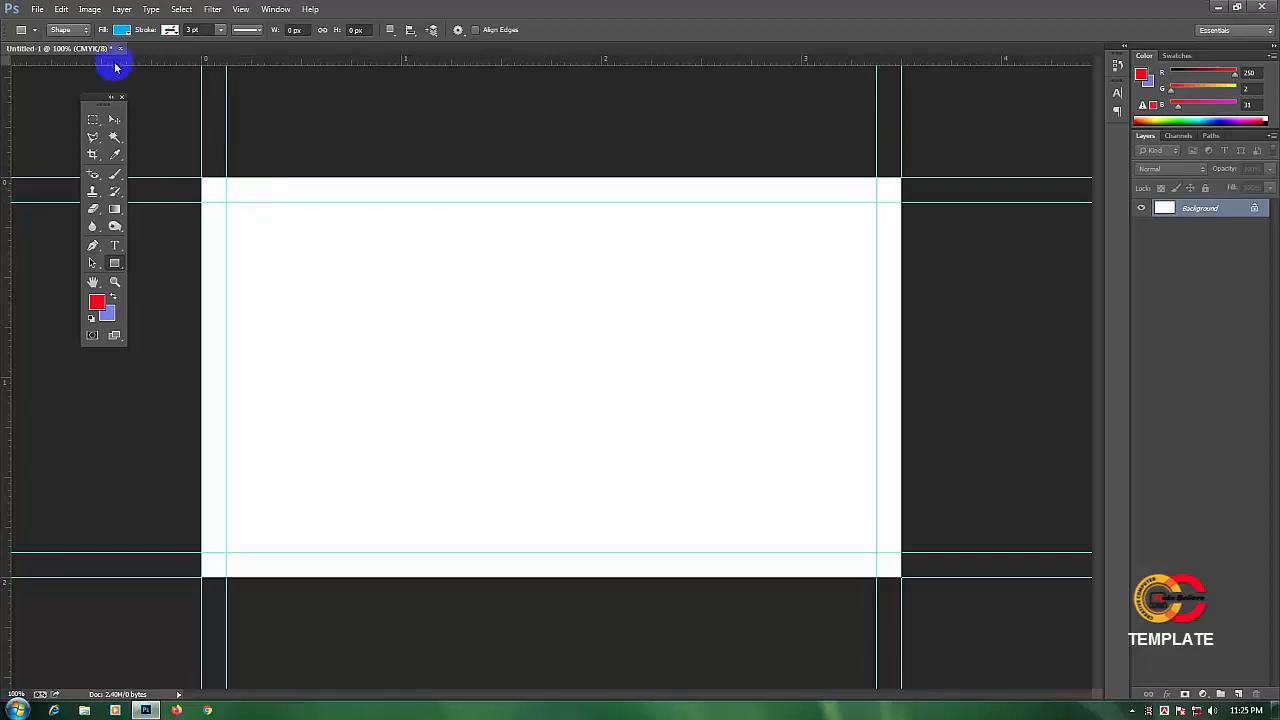
Extend the canvas again relative to its current size by 0.25 inches in width and 0.25 inches in height, anchored at the center
click(89, 10)
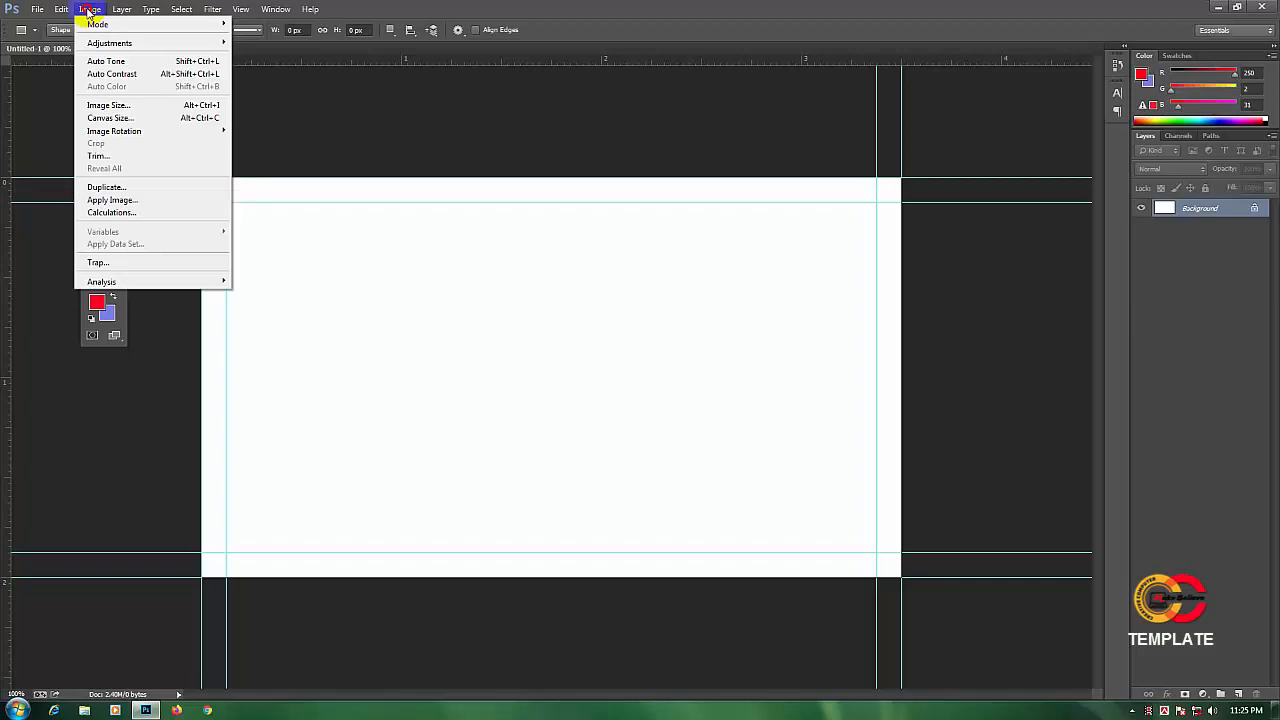
click(114, 119)
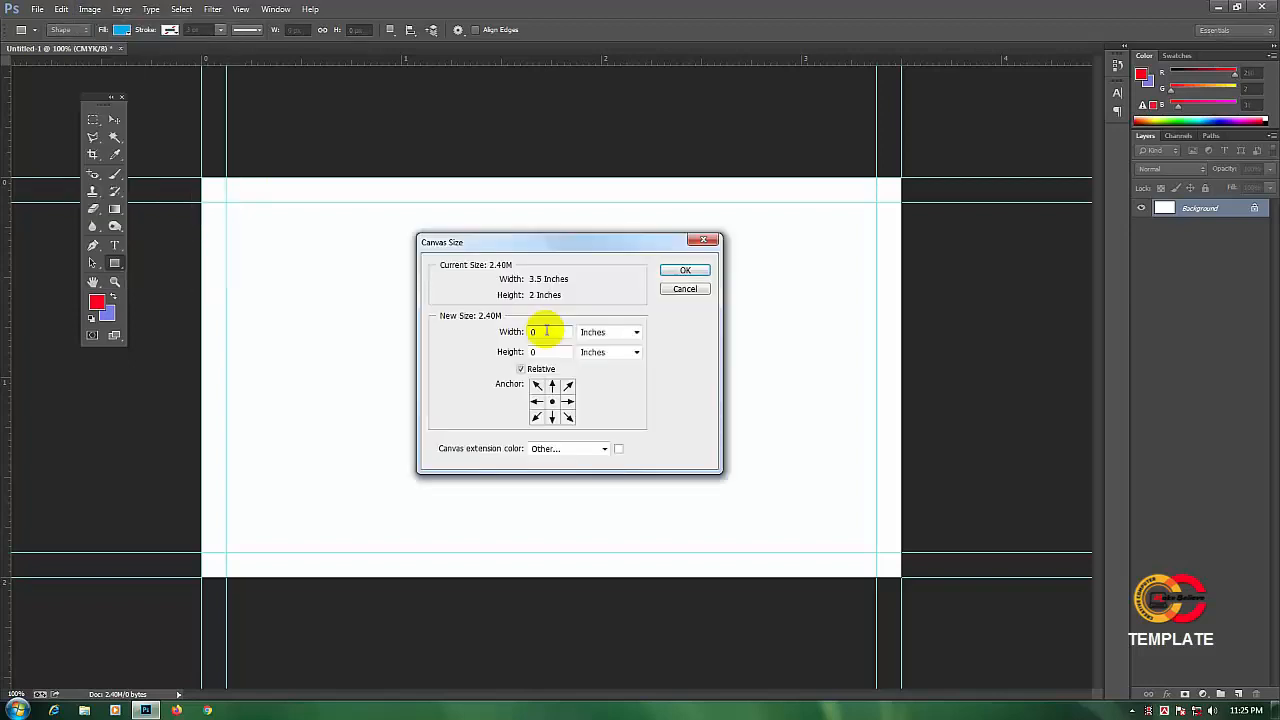
text(.25)
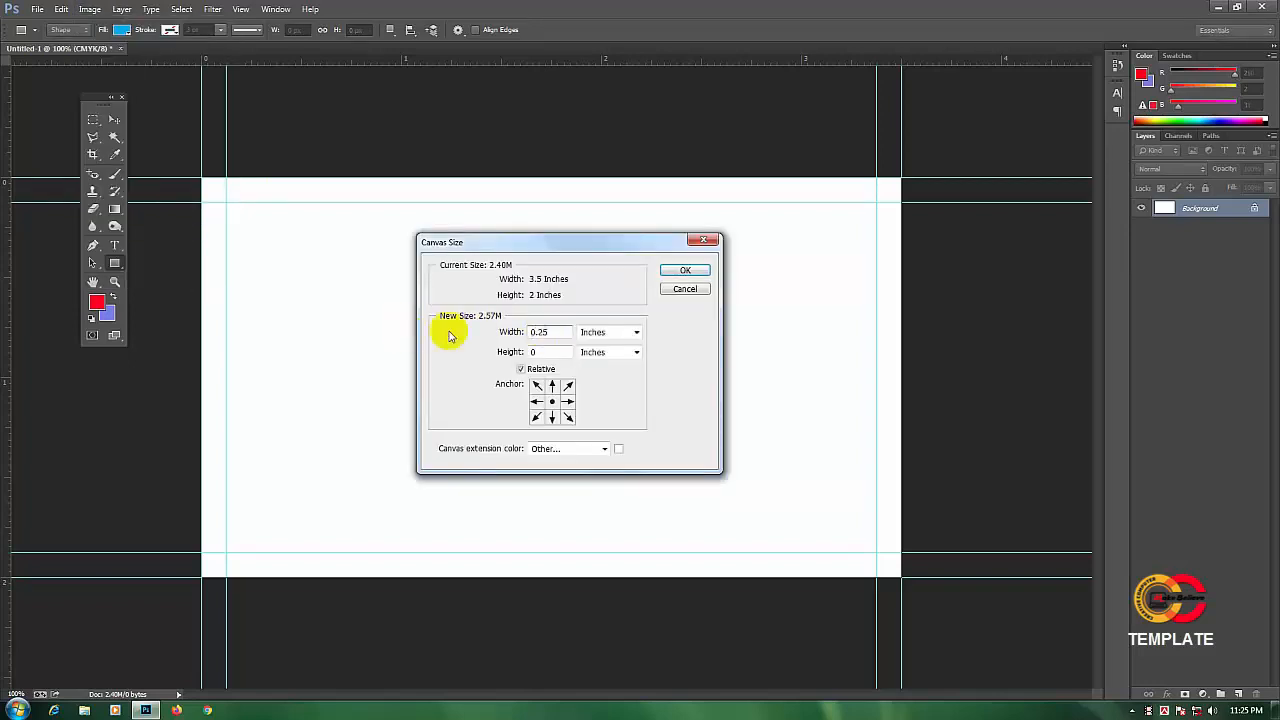
key(Tab)
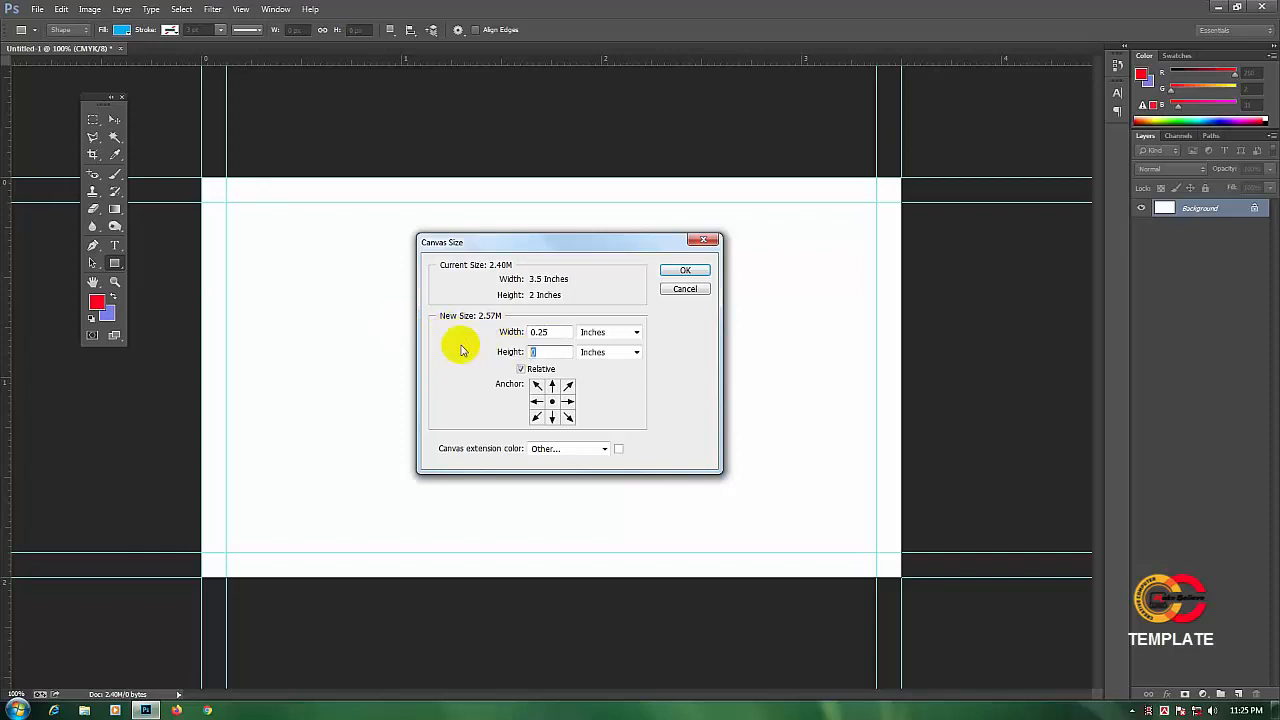
text(0.25)
click(686, 271)
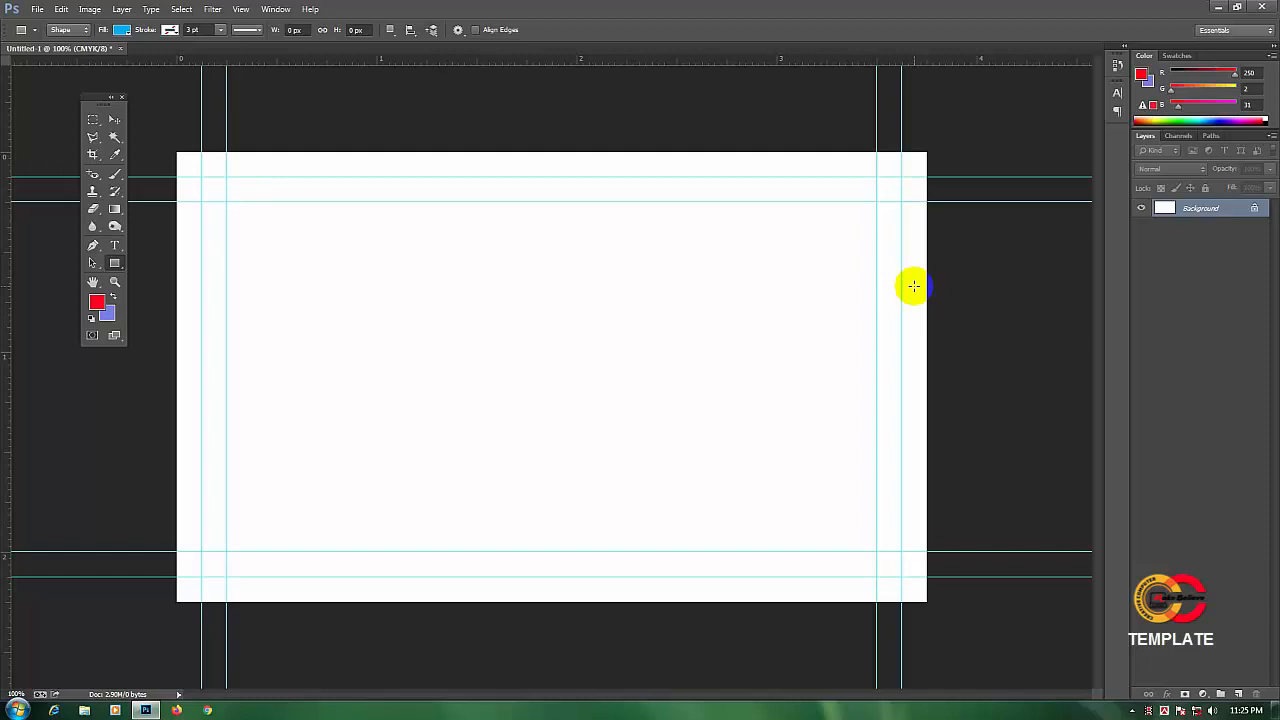
Convert the locked Background into a regular layer with the default options, and check its visibility by hiding and reshowing it
click(1164, 210)
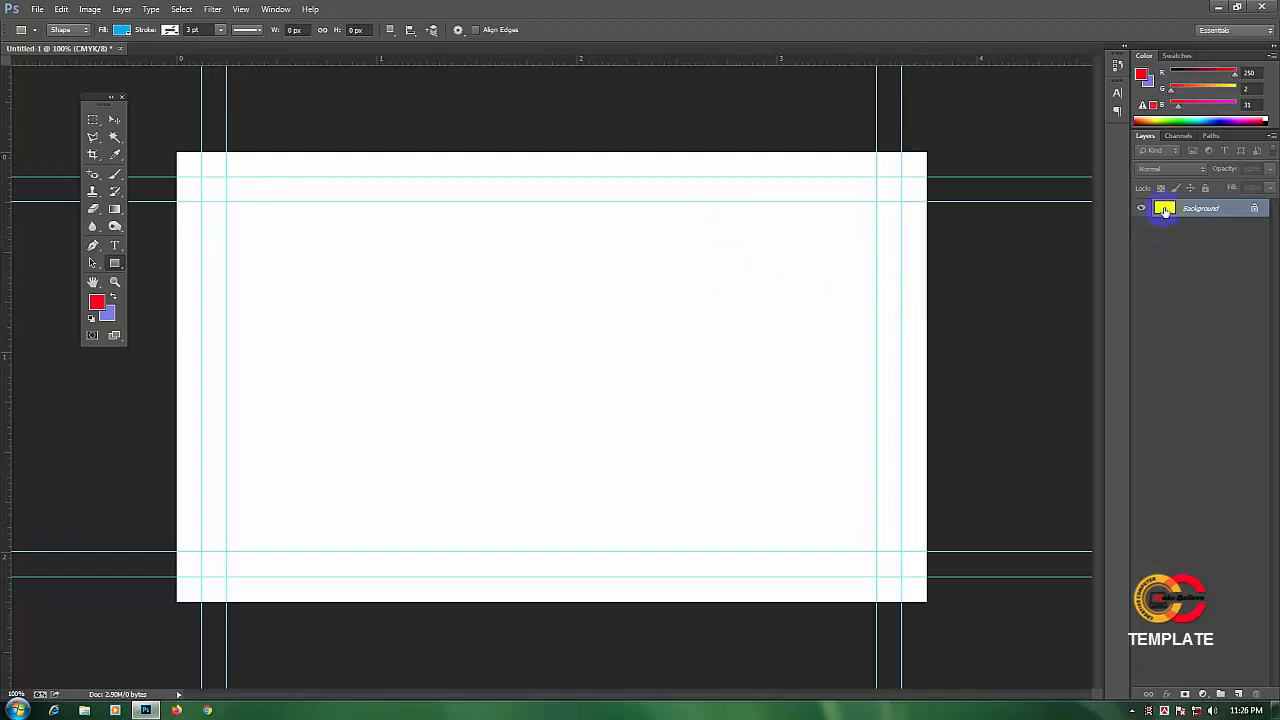
click(1210, 210)
click(1157, 213)
double_click(1240, 210)
drag(666, 221, 664, 240)
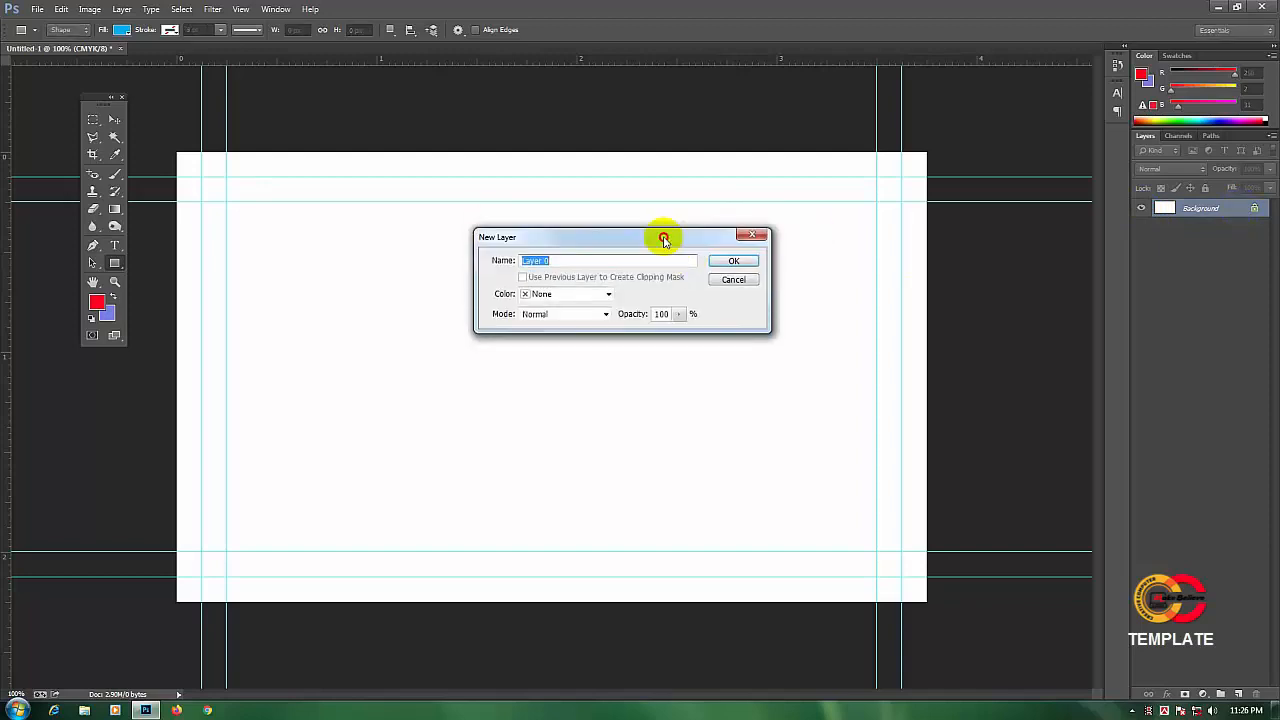
click(735, 262)
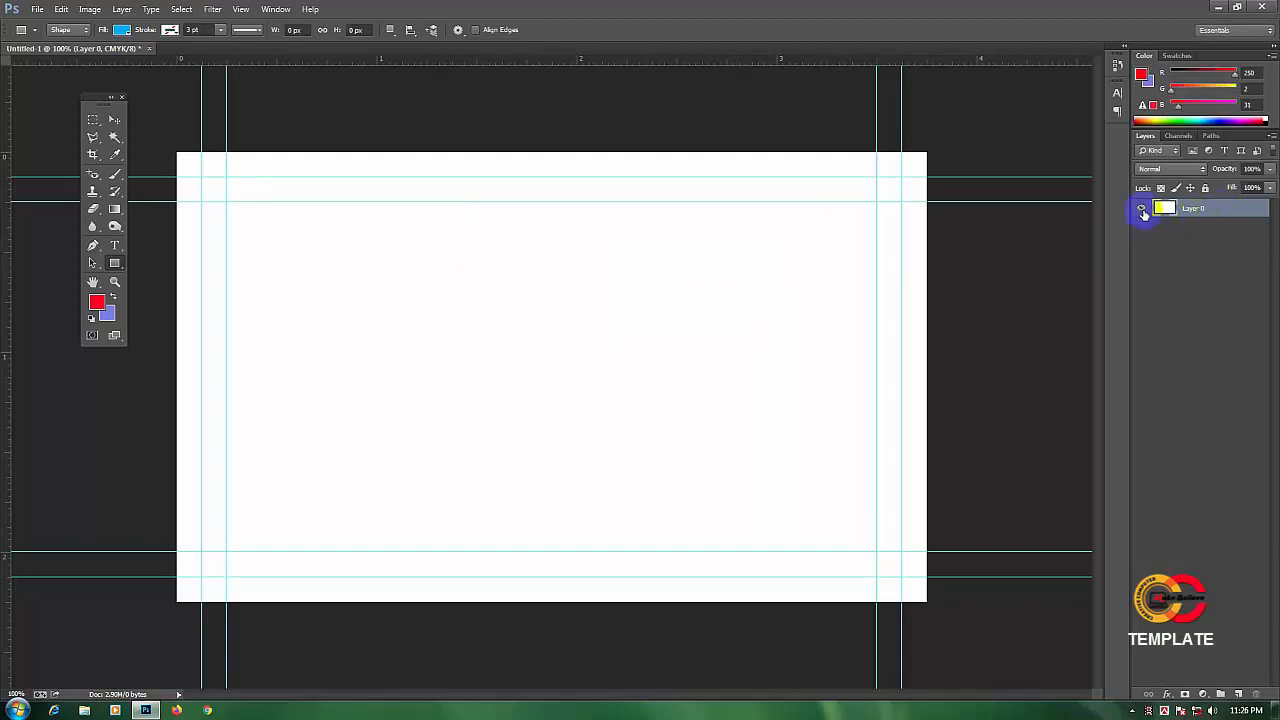
click(1143, 211)
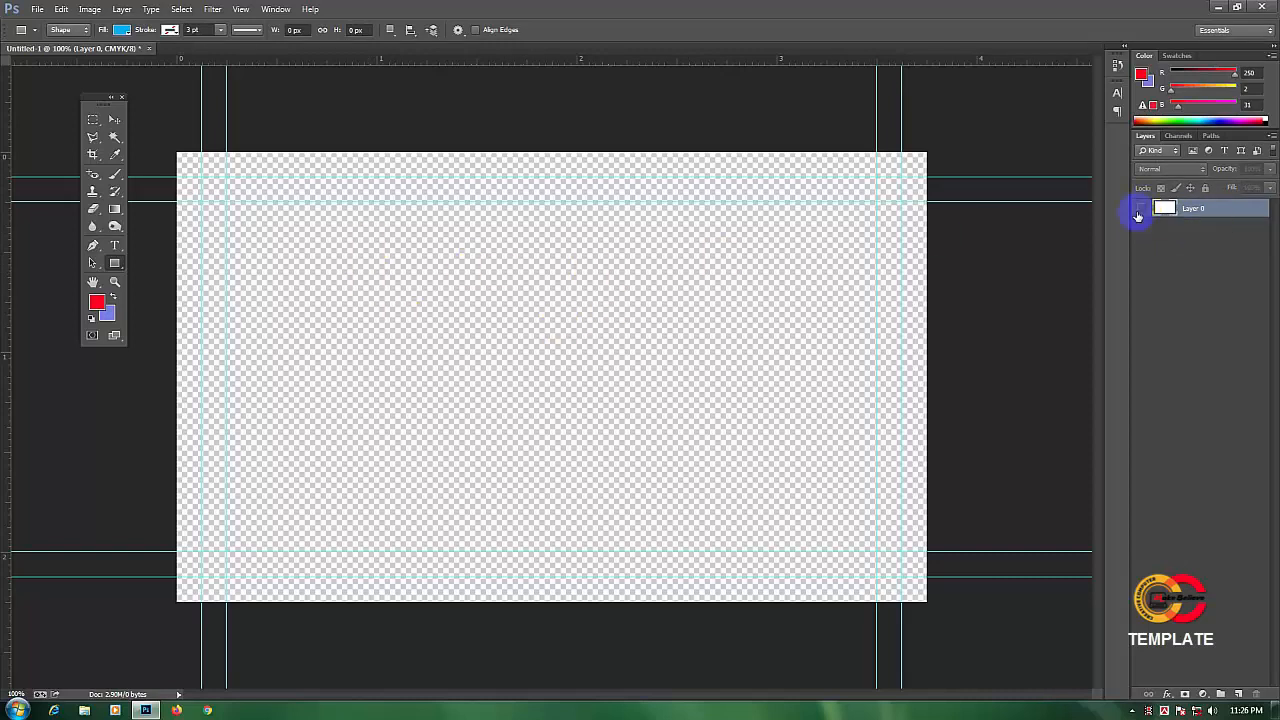
click(1141, 210)
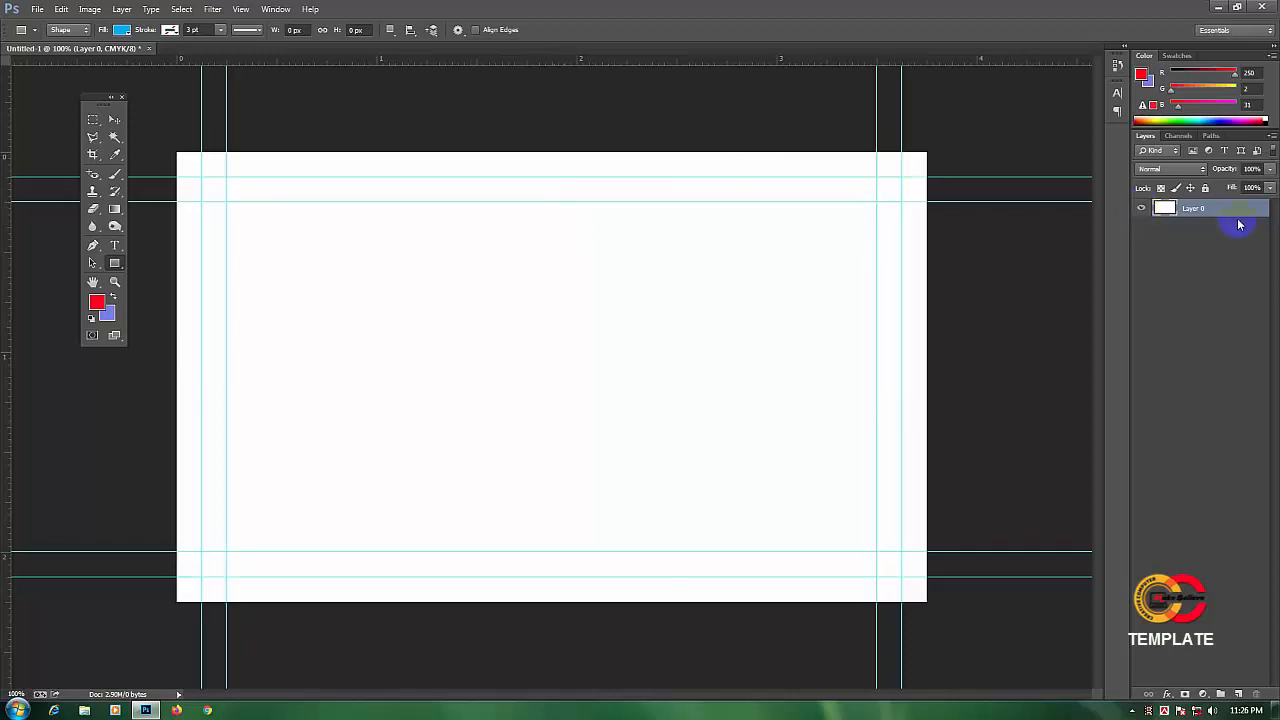
Place the white layer in a new group, collapse the group and rename it BG
click(1162, 210)
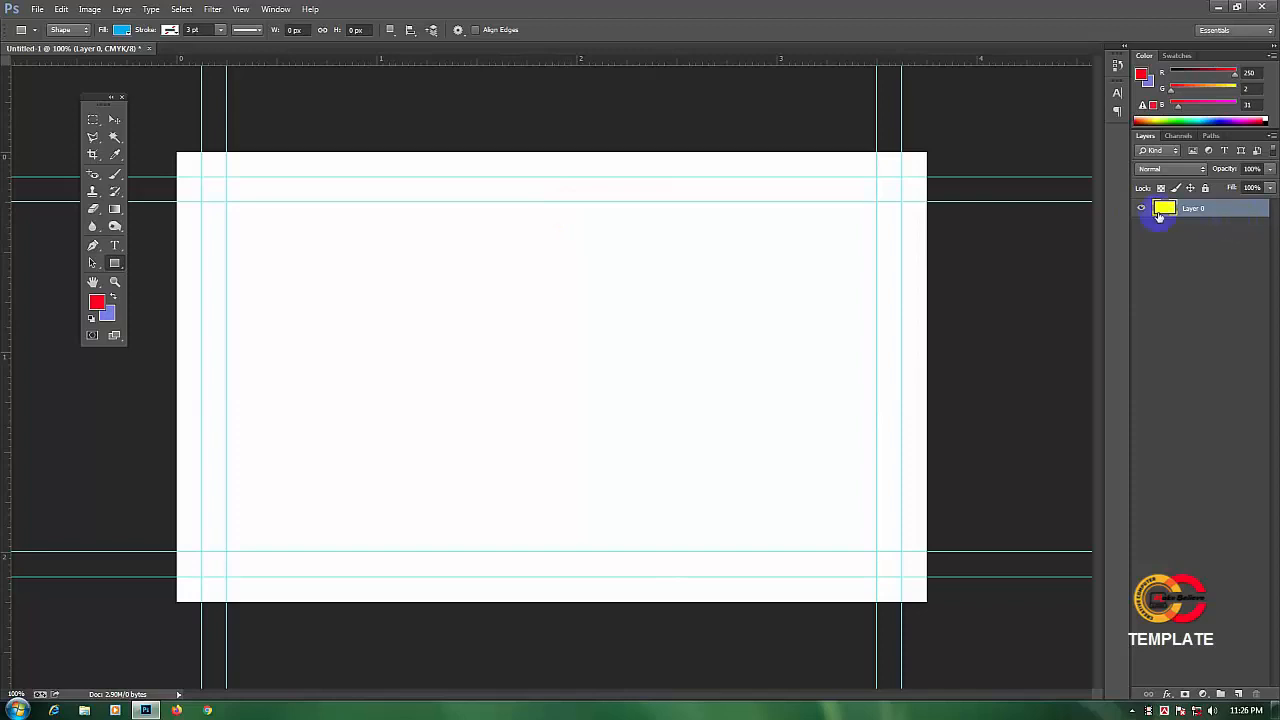
click(1220, 210)
key(ctrl+g)
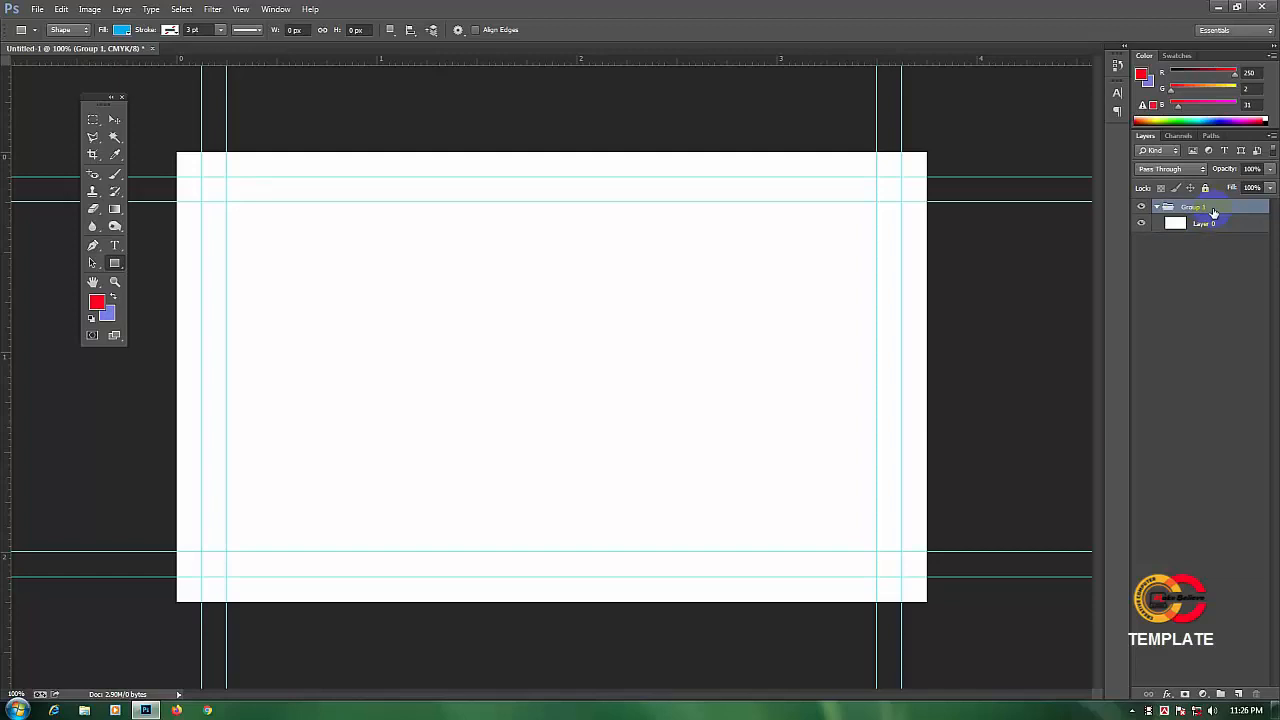
click(1157, 207)
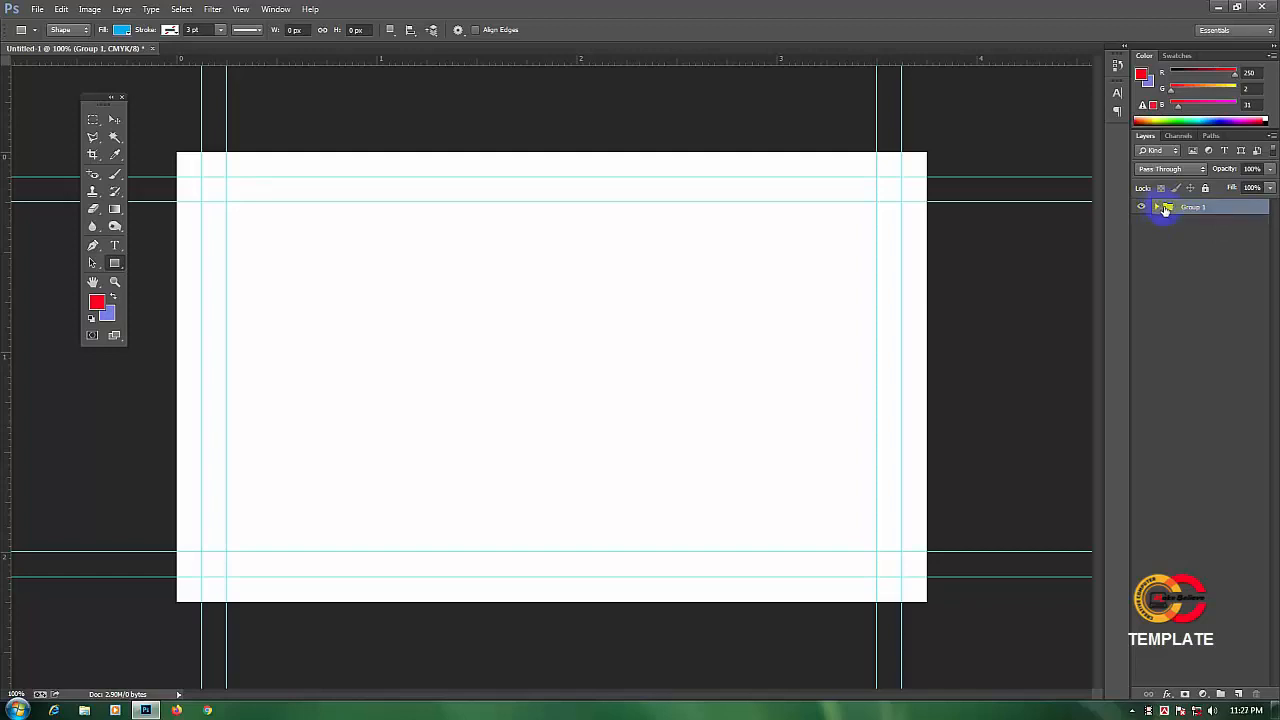
double_click(1187, 209)
double_click(1190, 208)
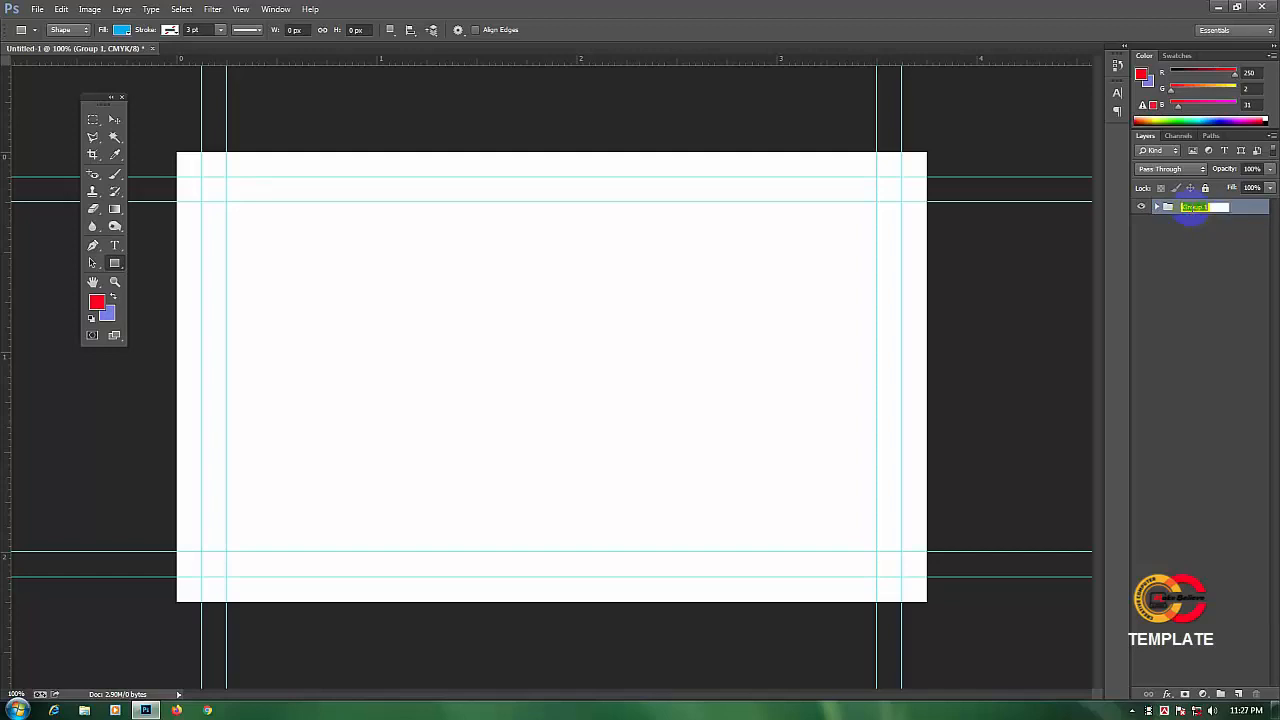
text(BG)
key(Return)
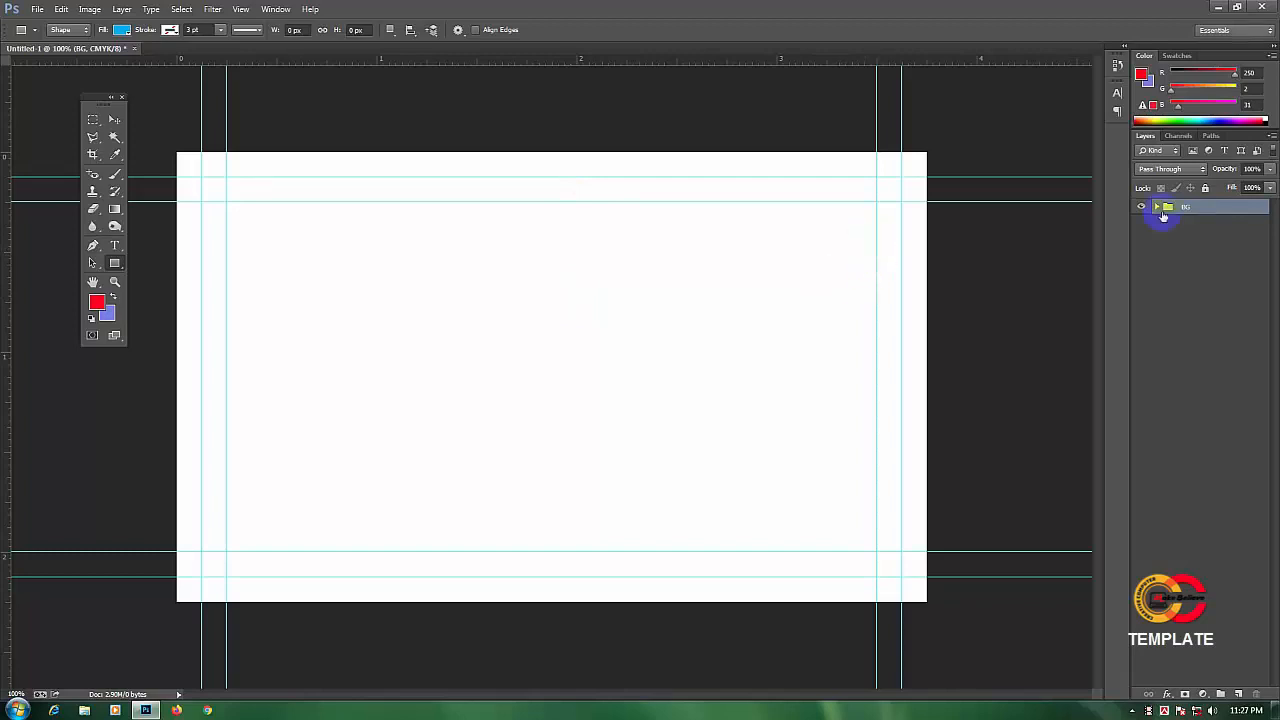
Set up the Rectangle tool in Shape mode with a light blue fill and no stroke
click(113, 120)
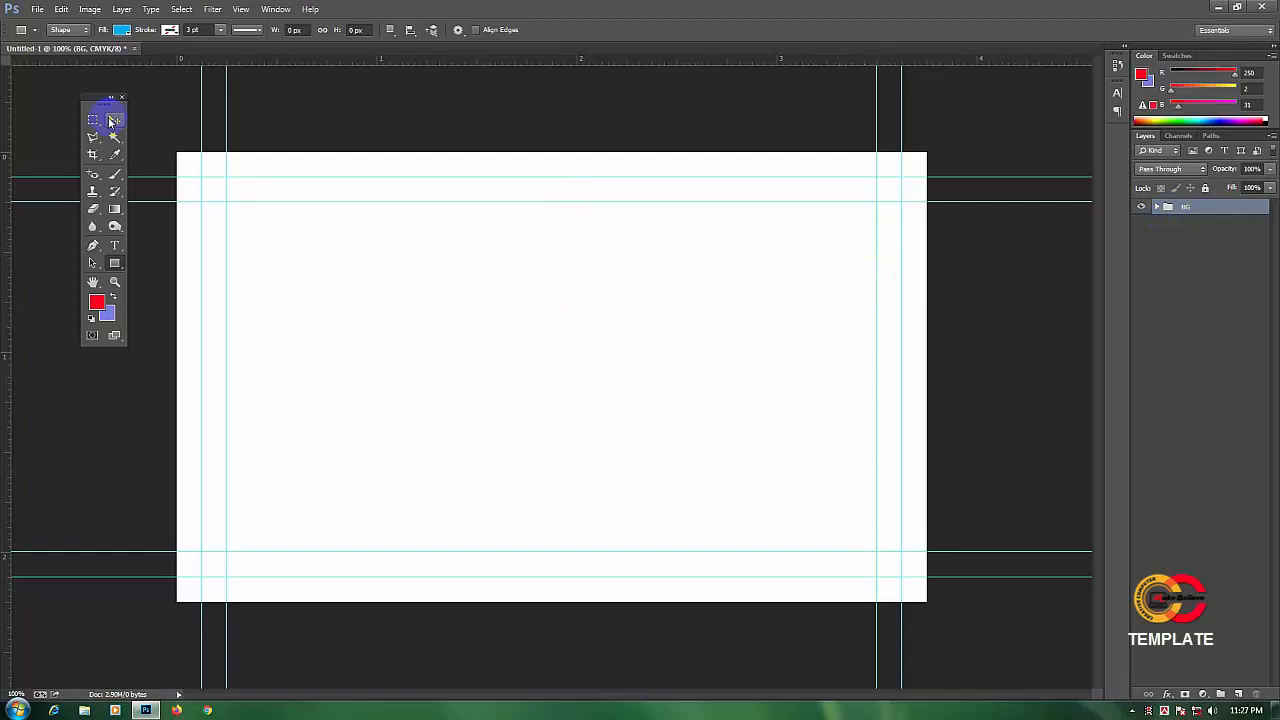
drag(114, 262, 163, 262)
click(163, 262)
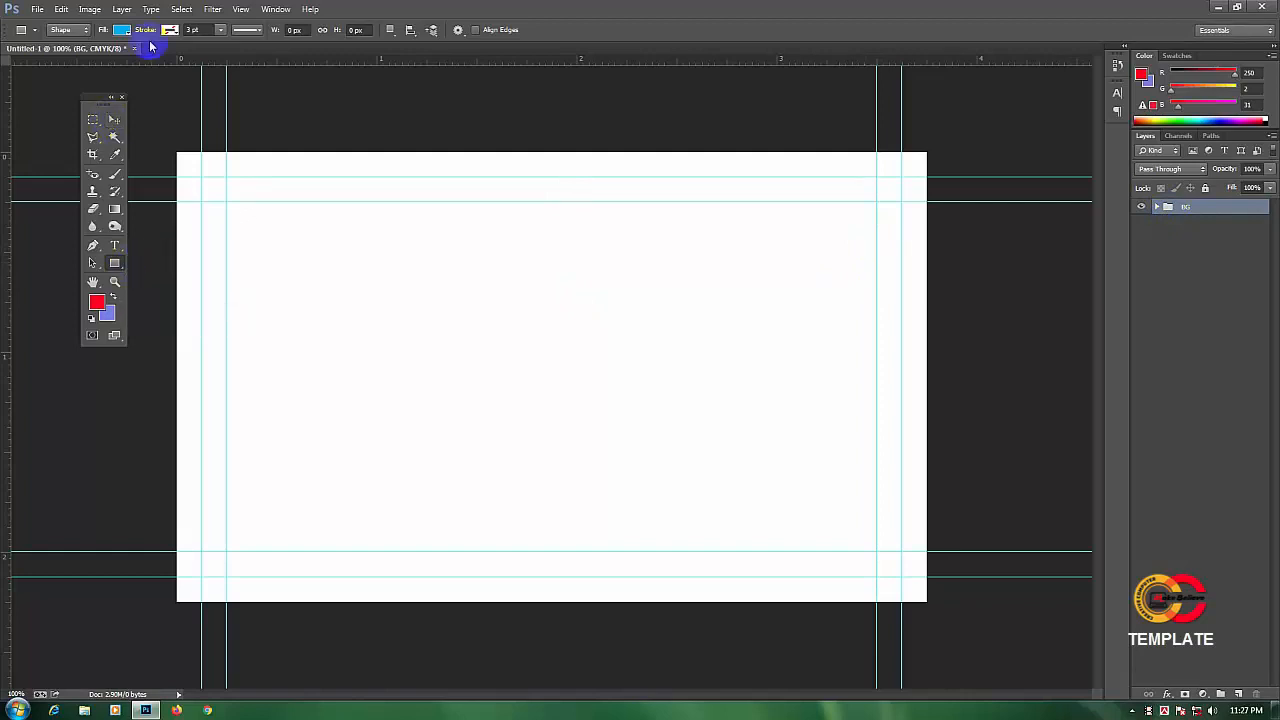
click(121, 29)
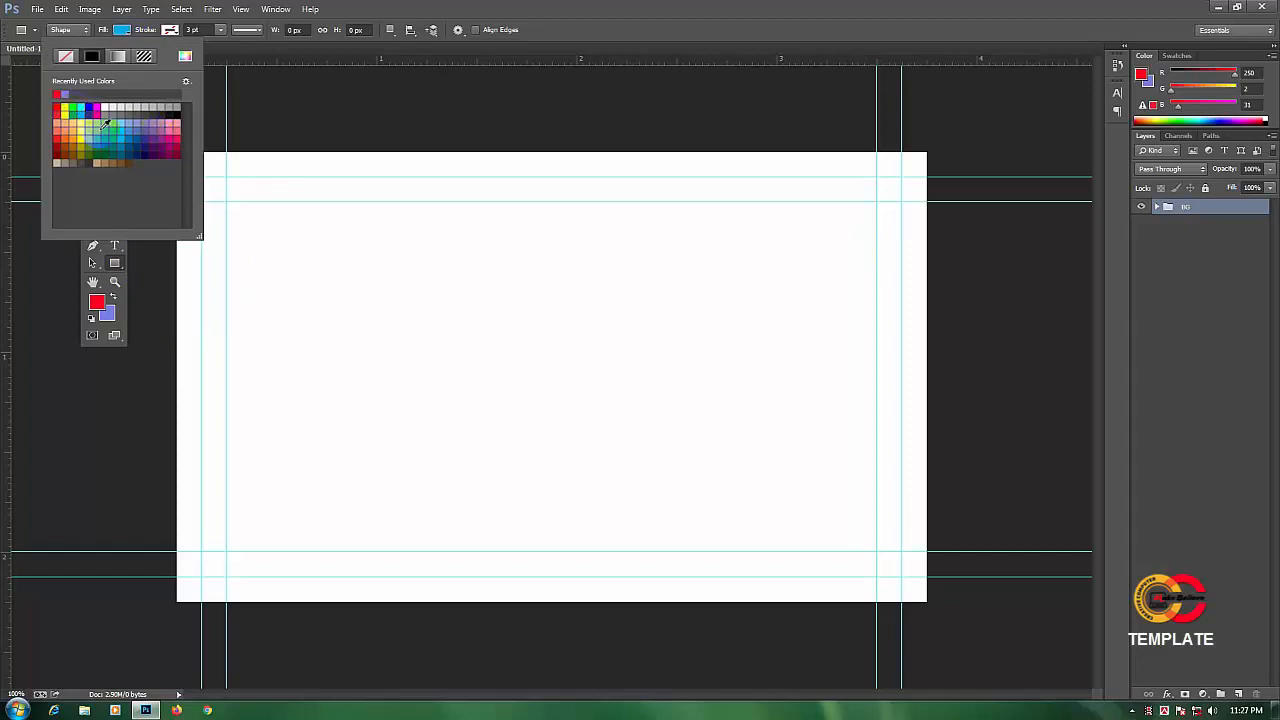
click(173, 30)
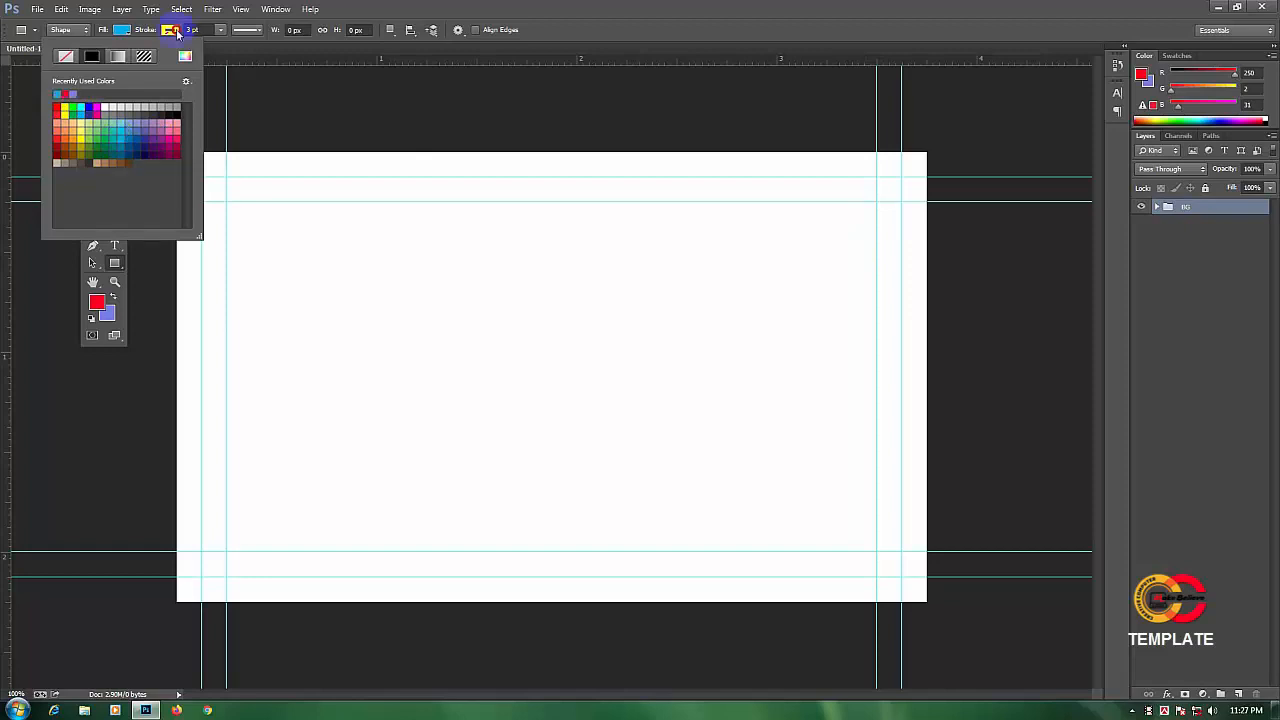
click(106, 122)
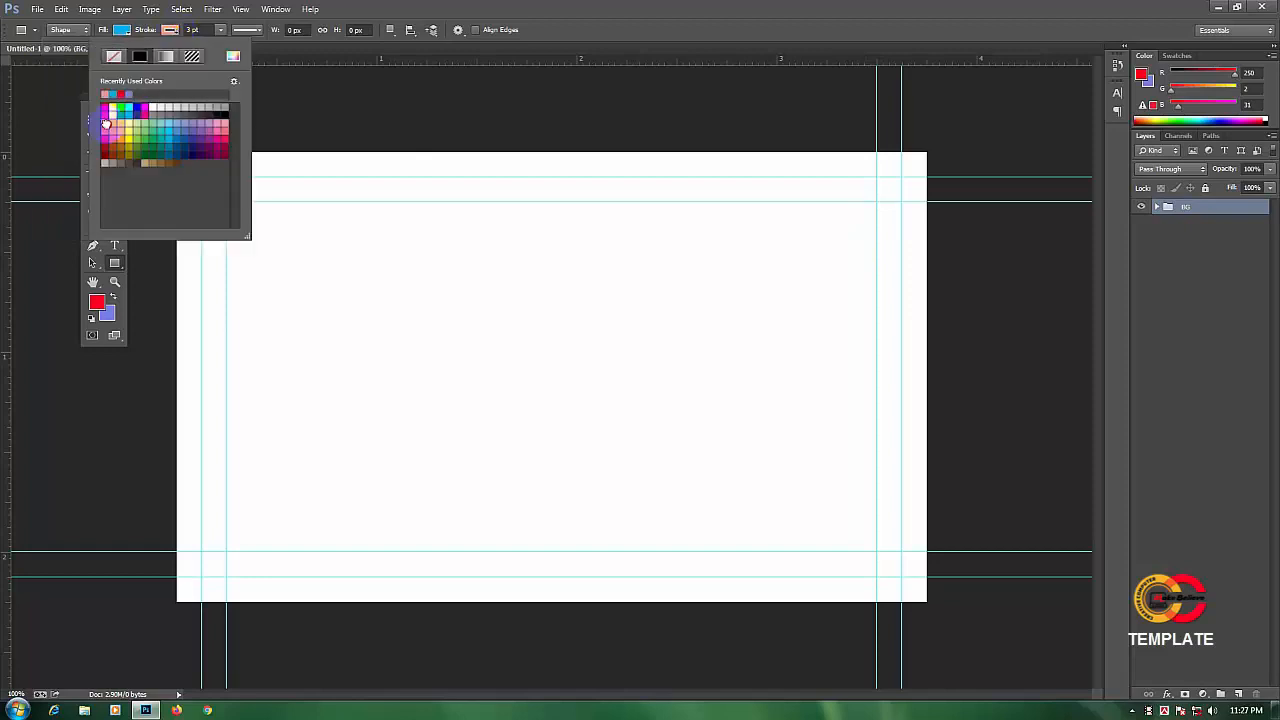
click(169, 30)
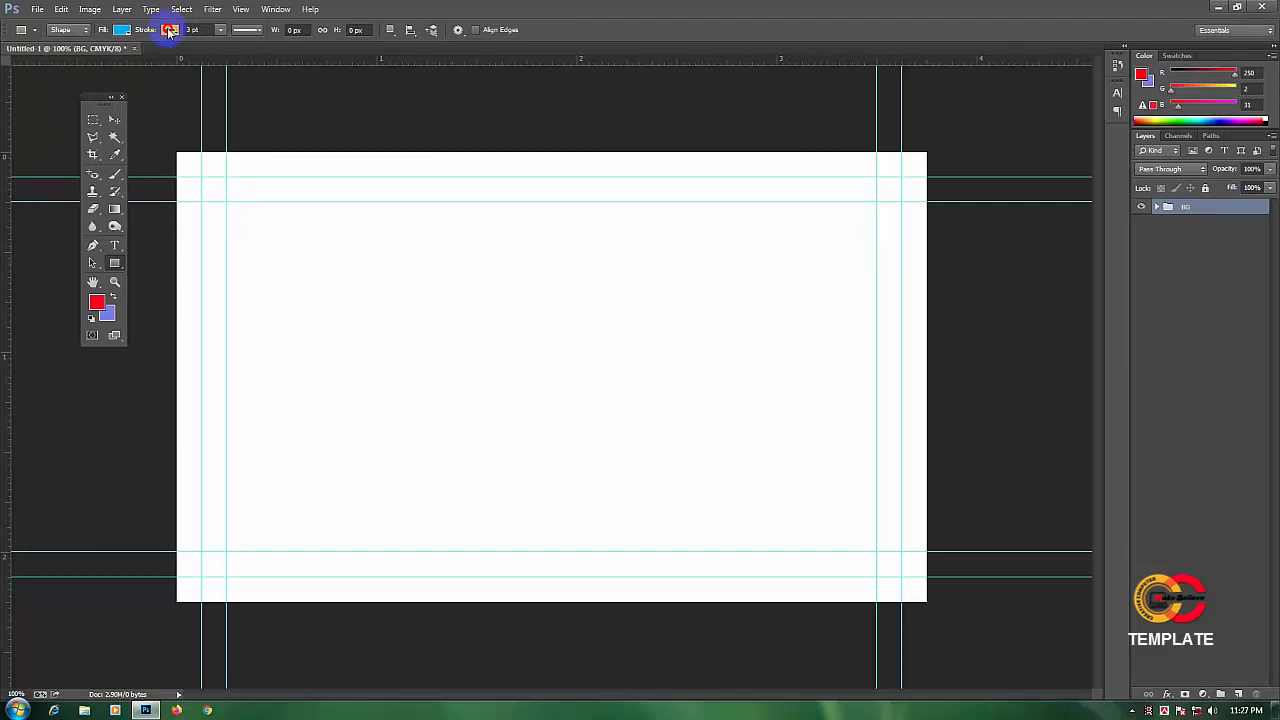
click(170, 30)
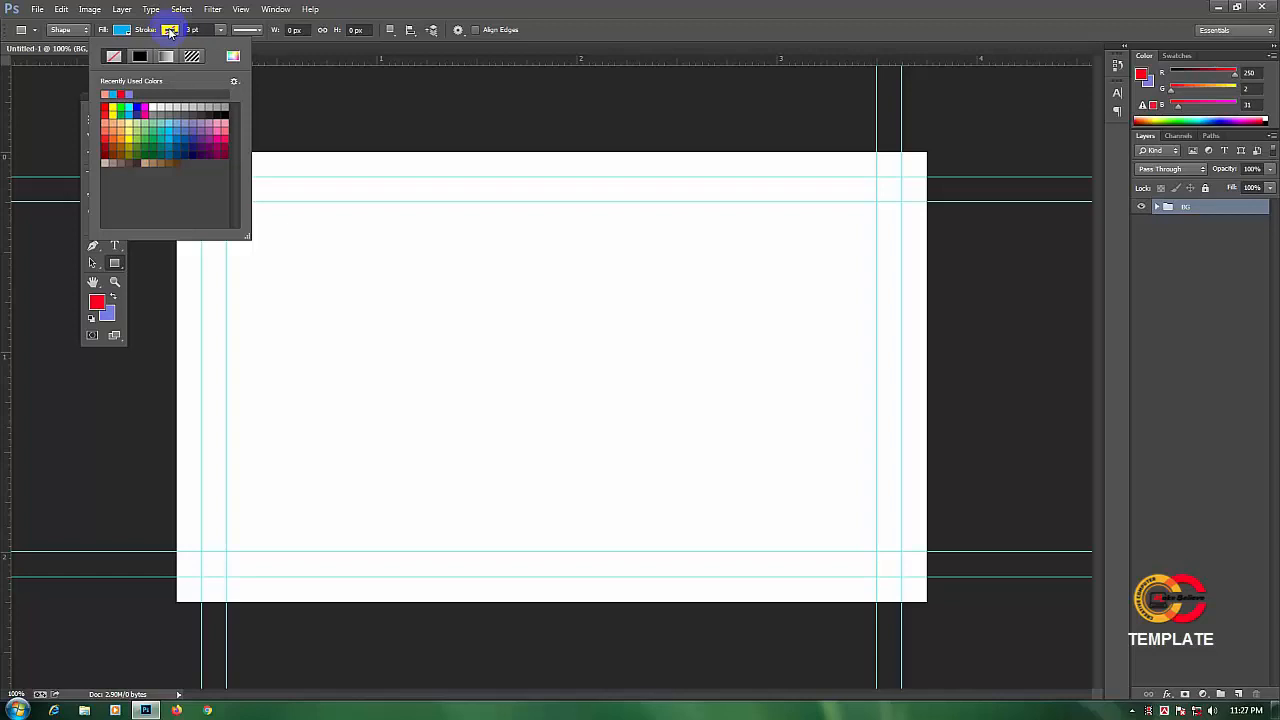
click(171, 30)
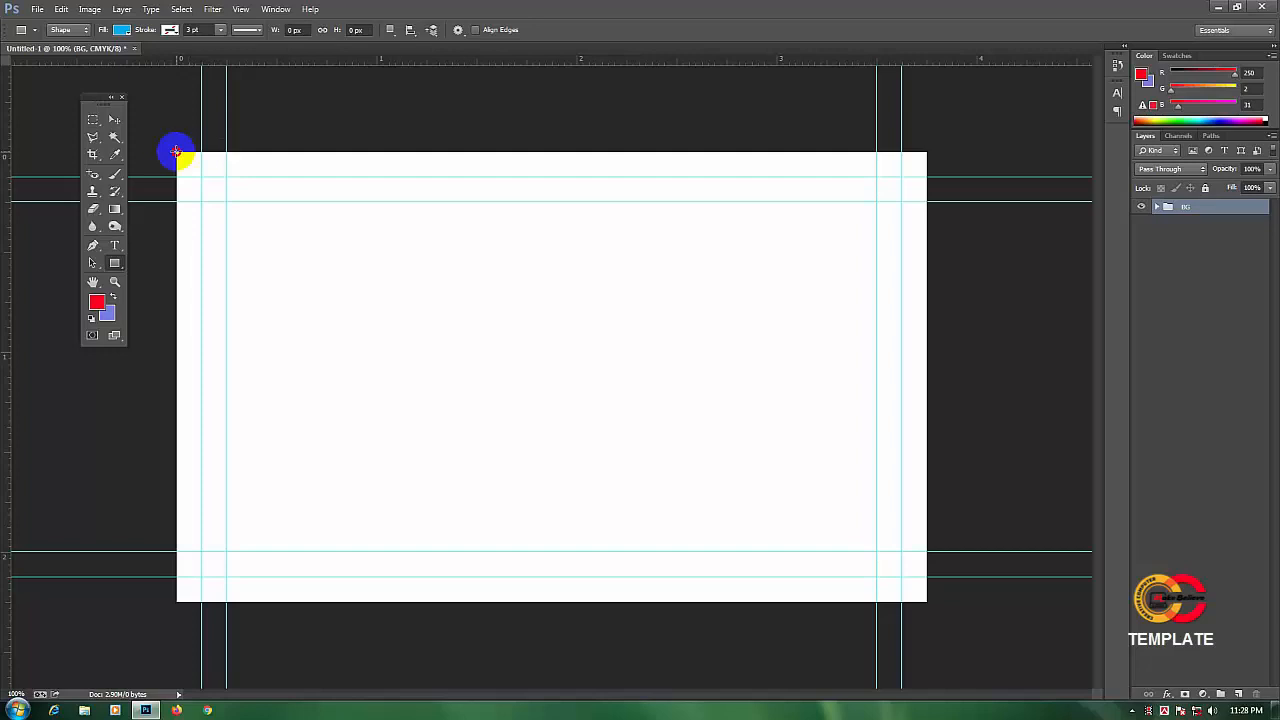
Draw a blue rectangle of about 3.757 × 2.253 inches covering the entire canvas, and dismiss its shape properties
drag(176, 151, 926, 601)
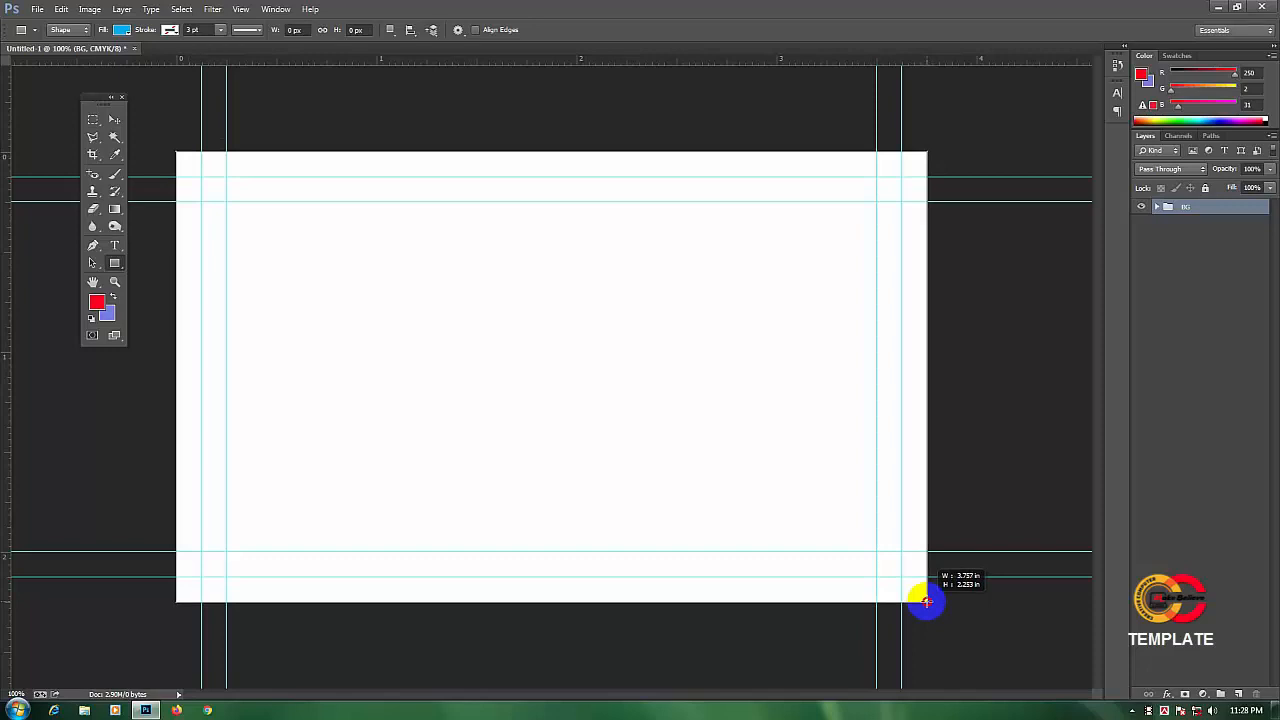
drag(926, 601, 926, 601)
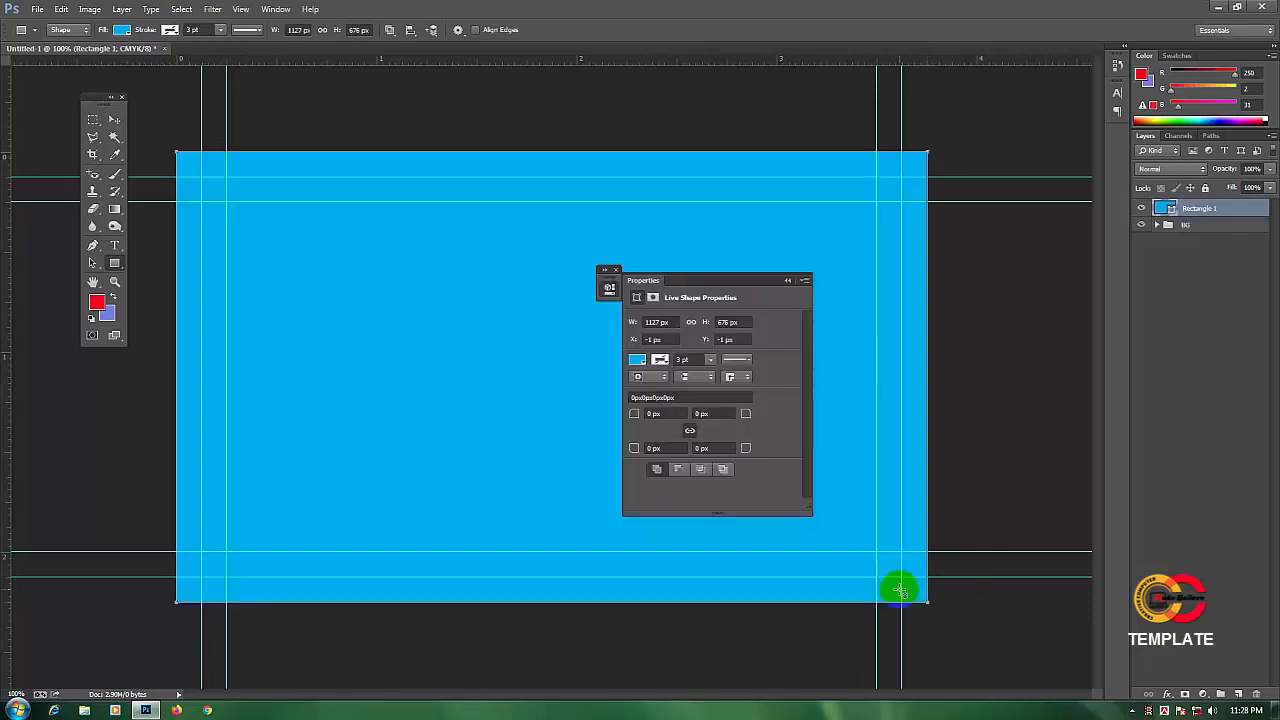
click(802, 283)
click(853, 298)
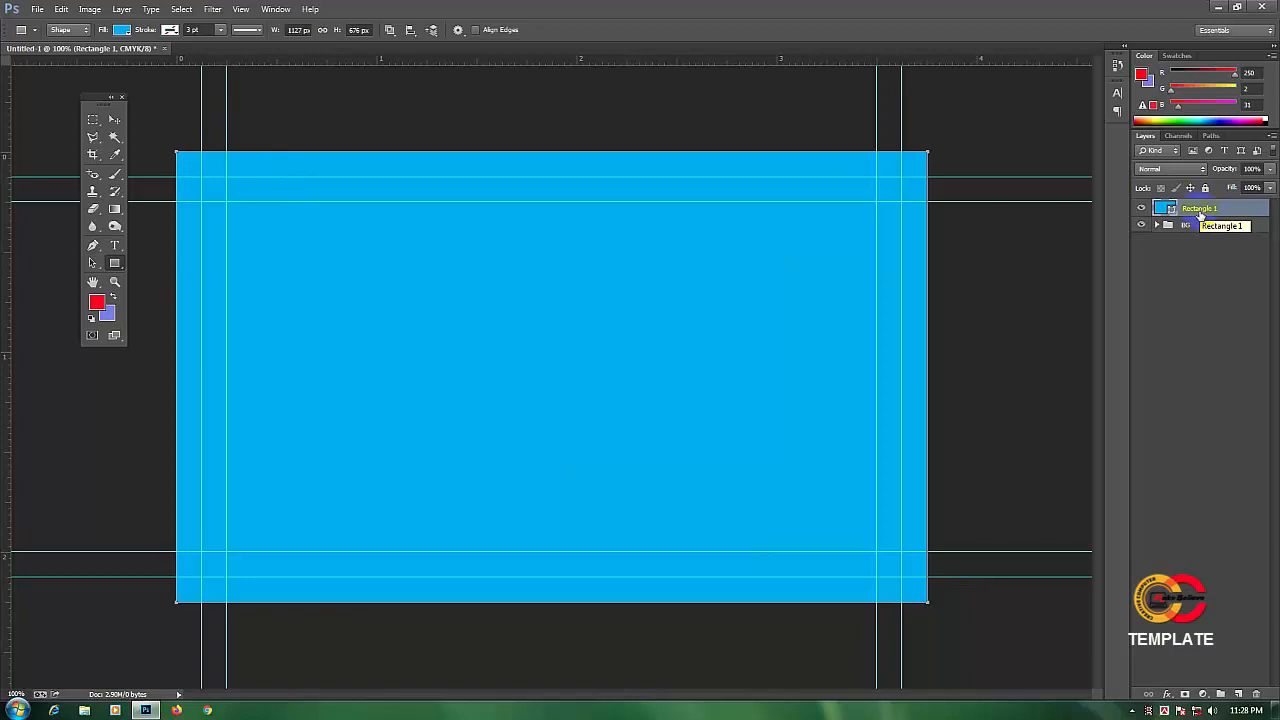
Using Exclude Overlapping Shapes, cut a 3.5 × 2 inch rectangle out of the blue shape along the outer guides
click(256, 222)
click(117, 263)
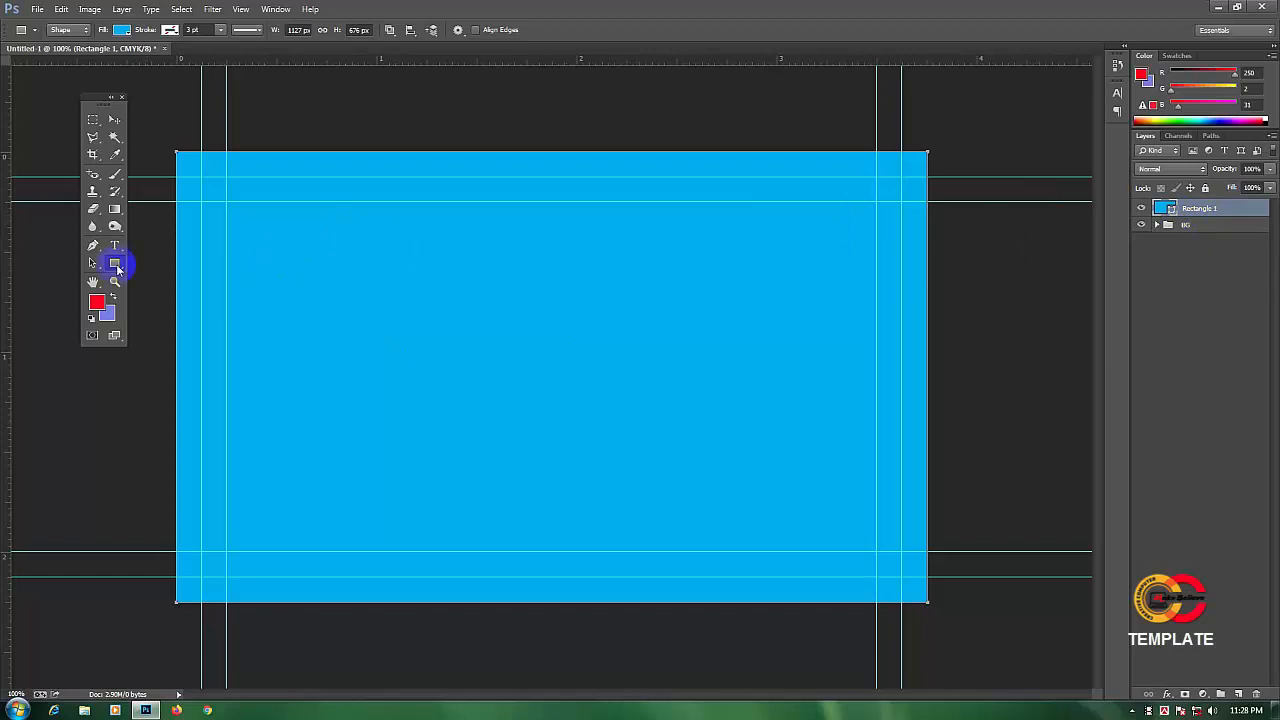
drag(117, 268, 166, 262)
click(166, 261)
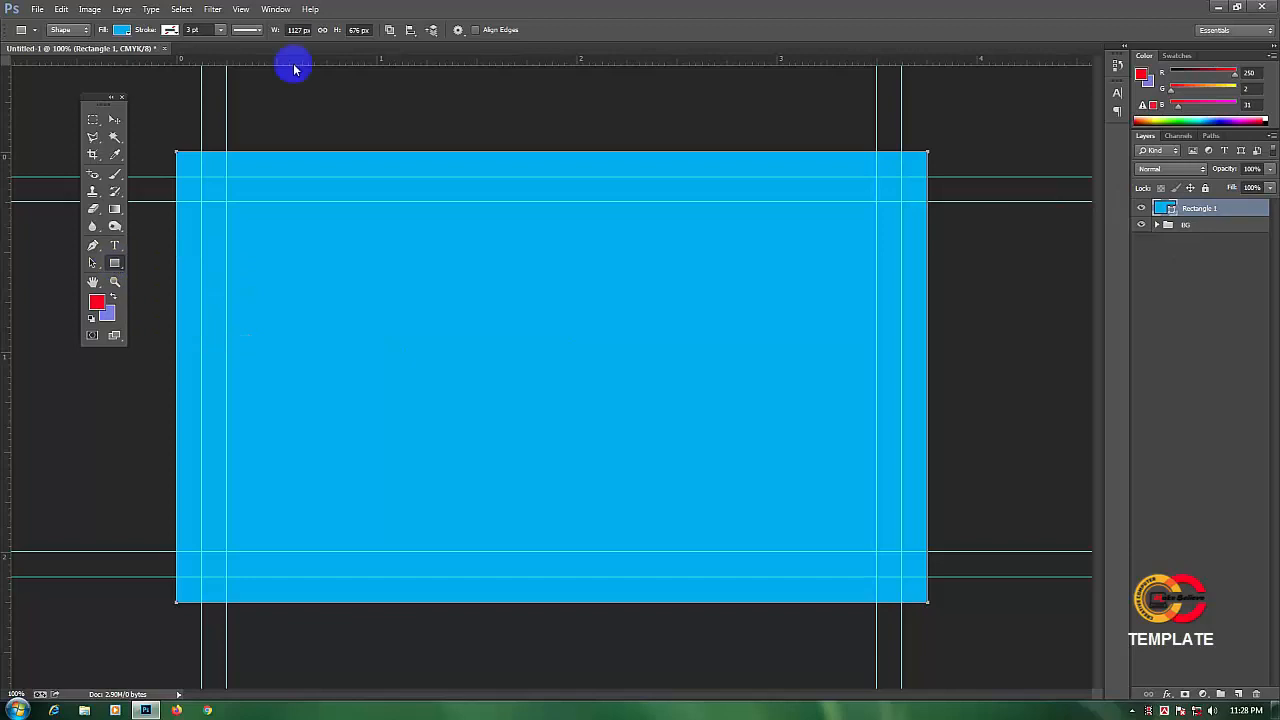
click(390, 31)
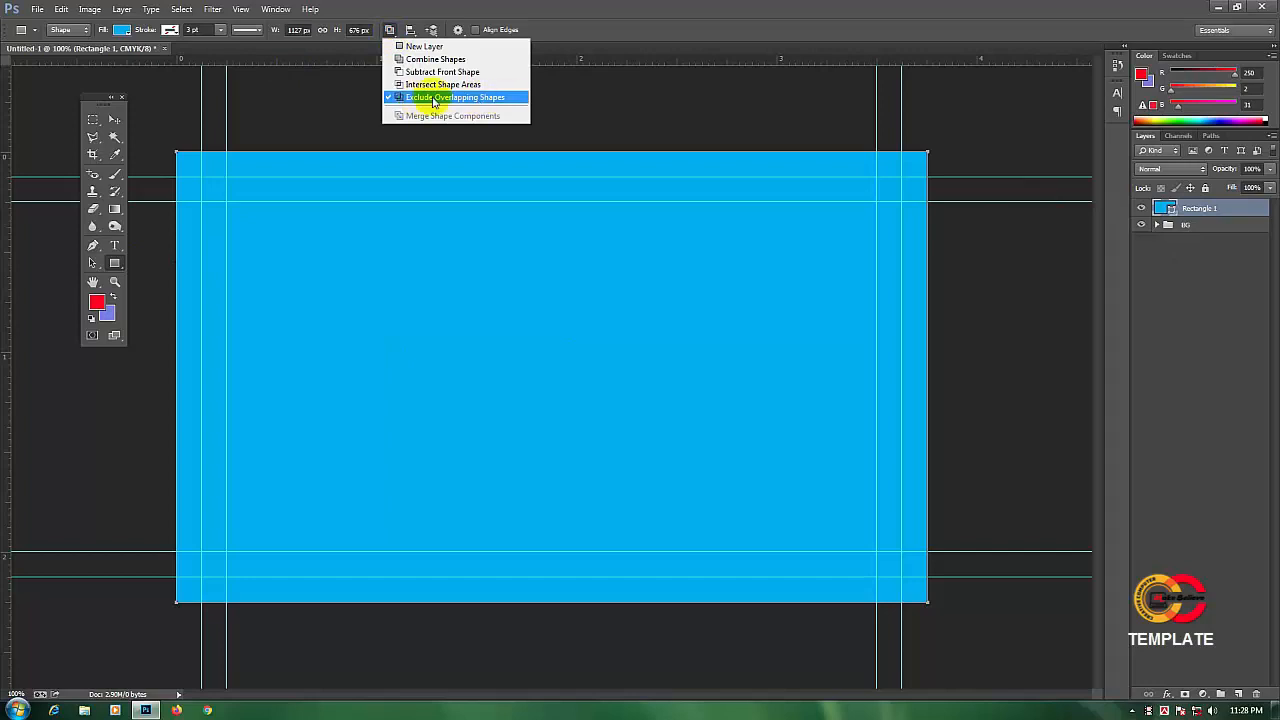
click(444, 99)
click(295, 175)
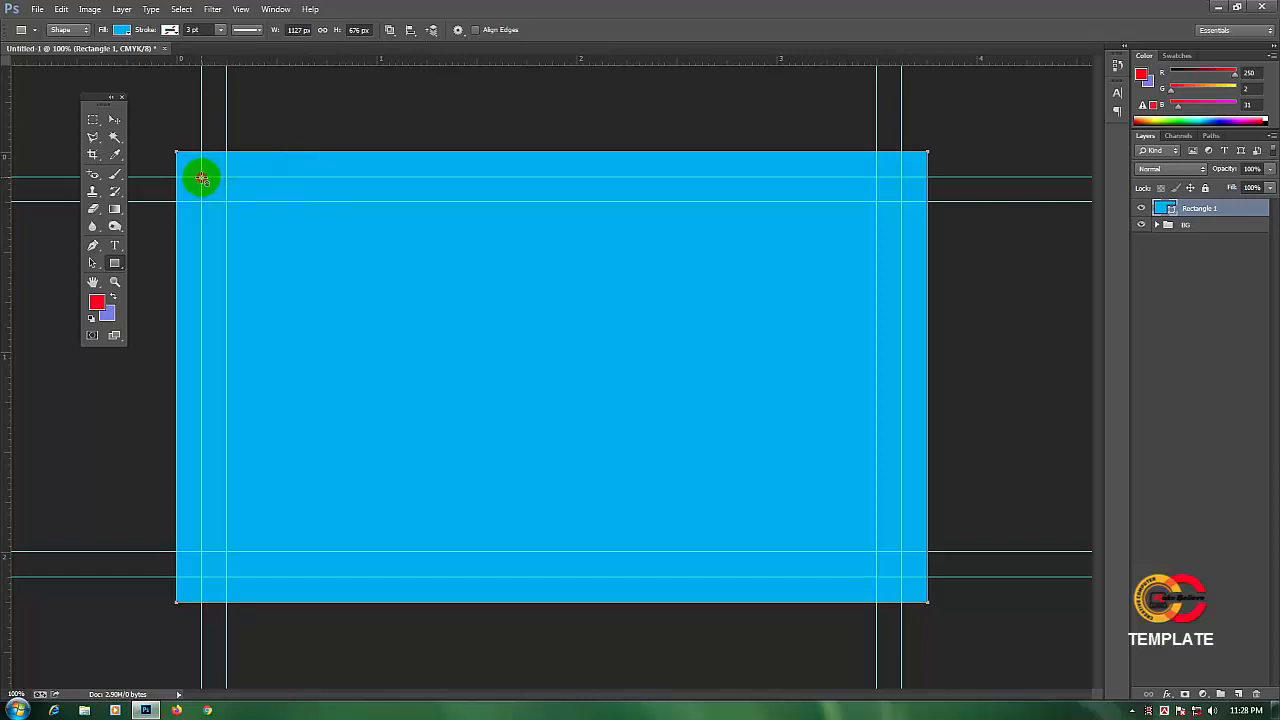
drag(201, 178, 900, 579)
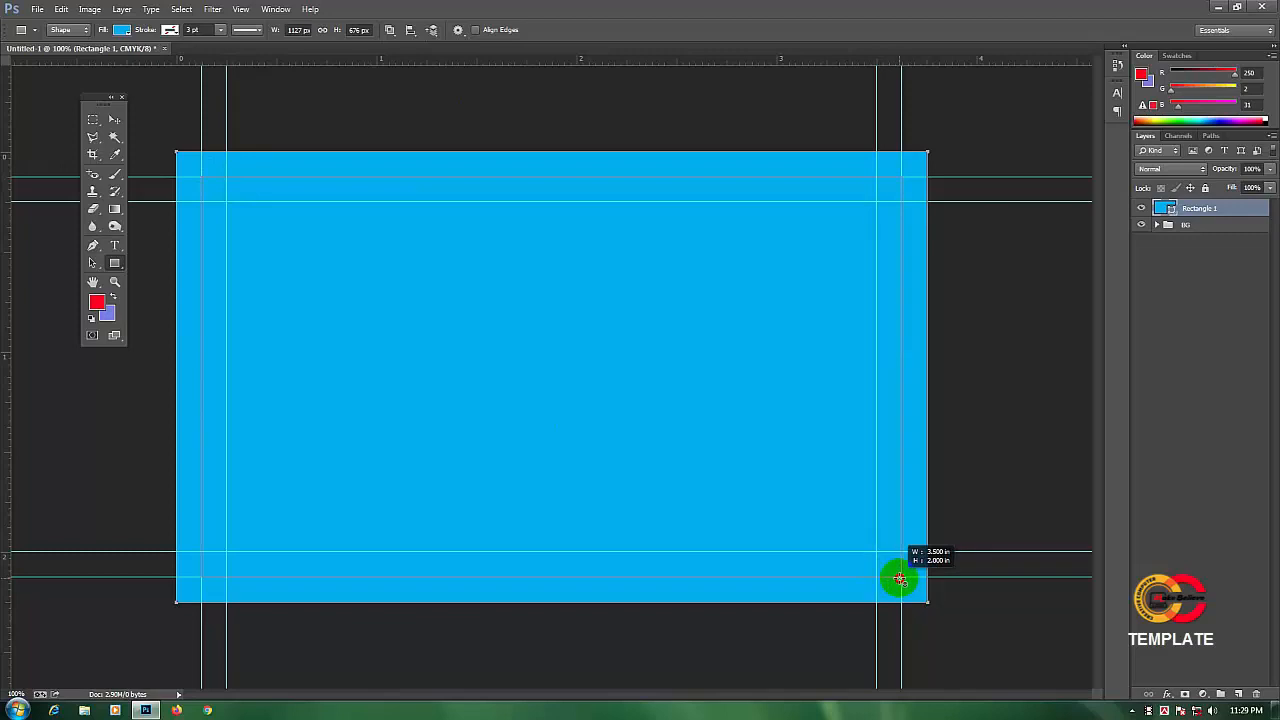
mouse_move(900, 579)
mouse_down()
mouse_move(610, 416)
mouse_move(897, 578)
mouse_up()
drag(897, 578, 898, 577)
drag(898, 577, 900, 577)
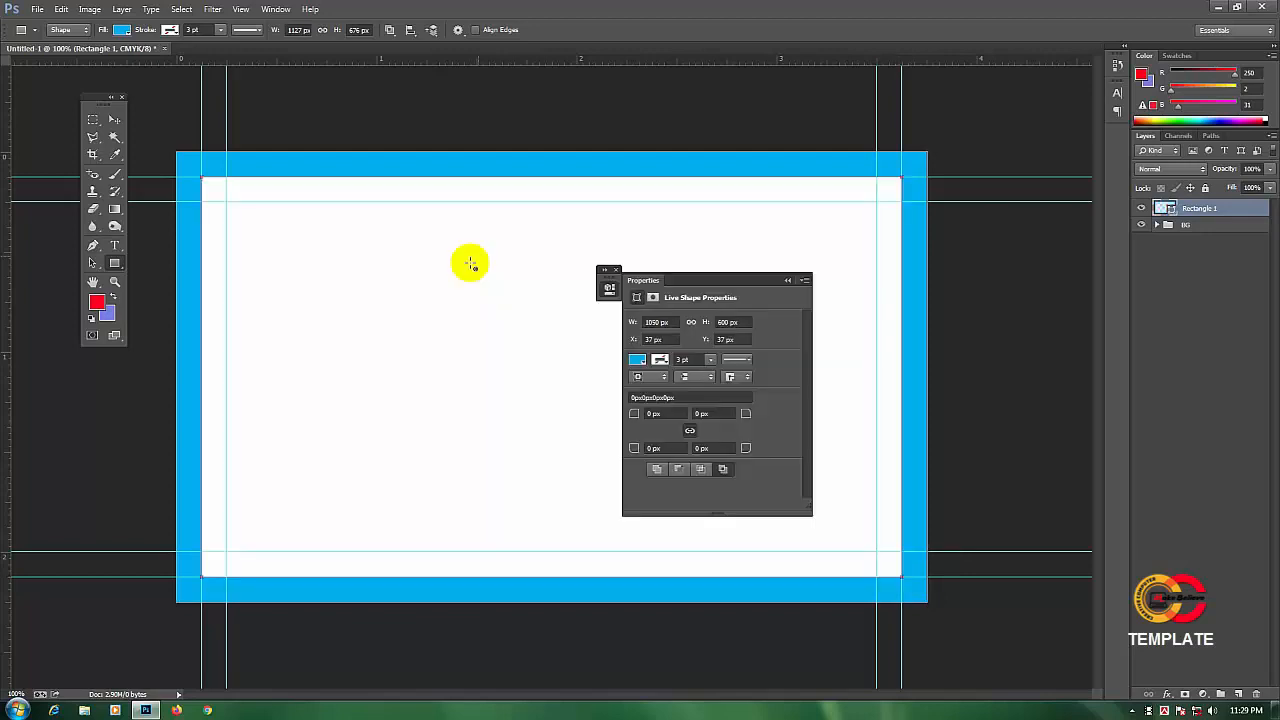
Dismiss the shape properties and place the blue frame layer in a new collapsed group named BLEED
click(806, 281)
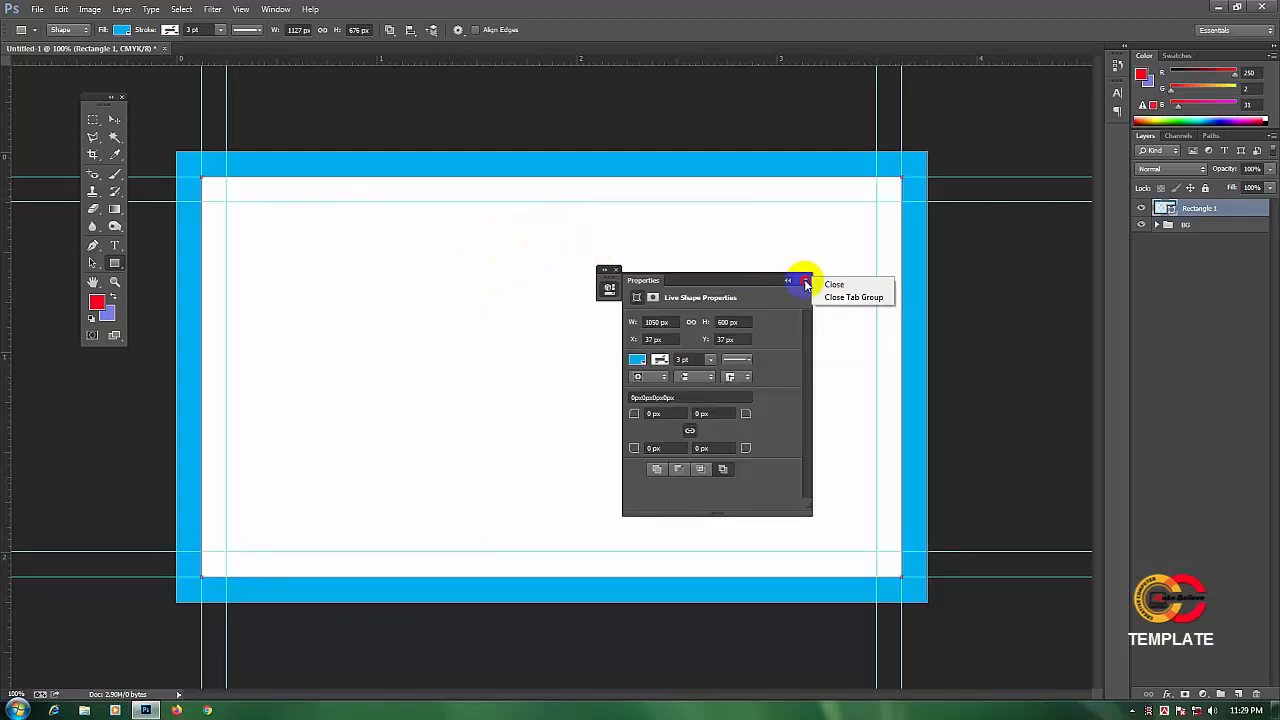
click(832, 285)
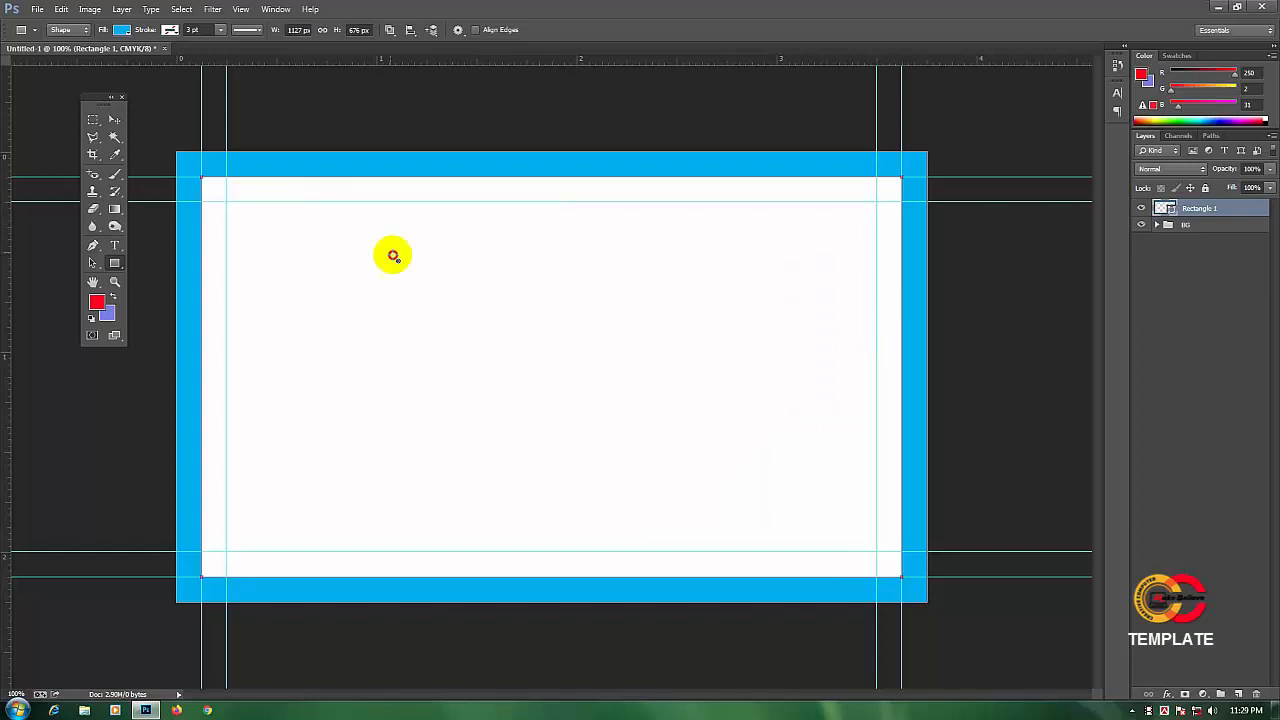
double_click(1205, 209)
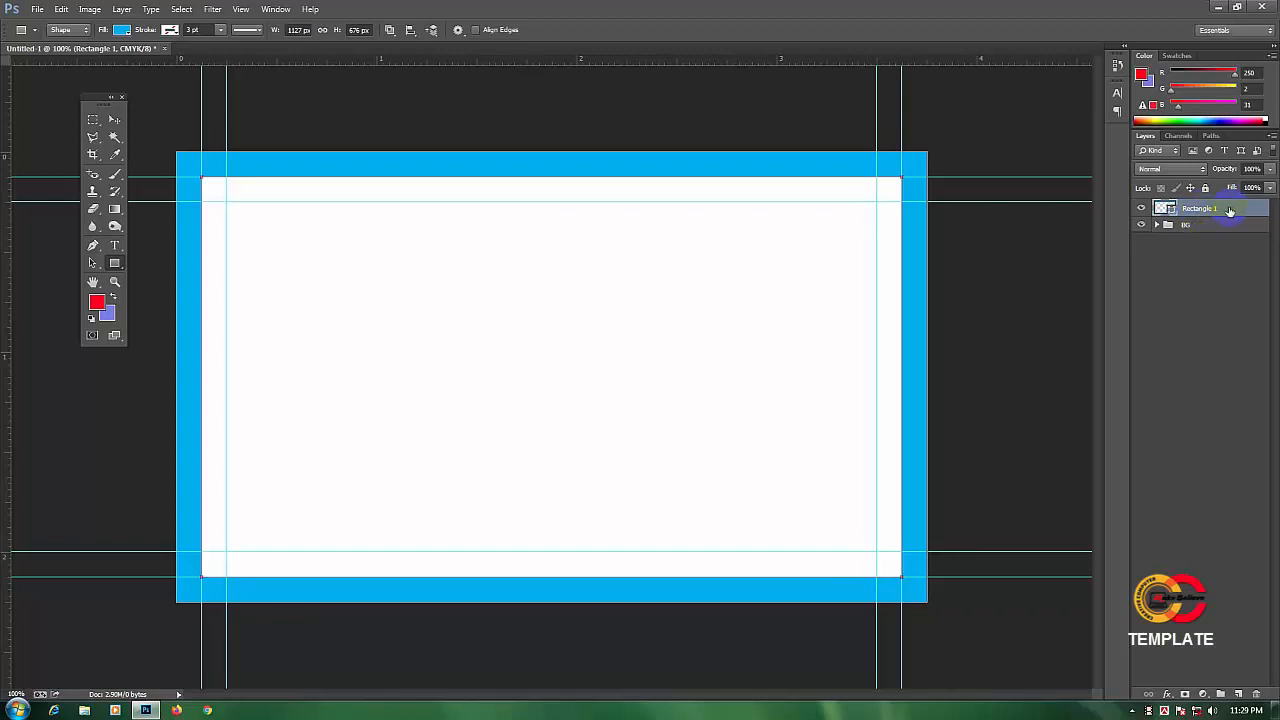
key(ctrl+g)
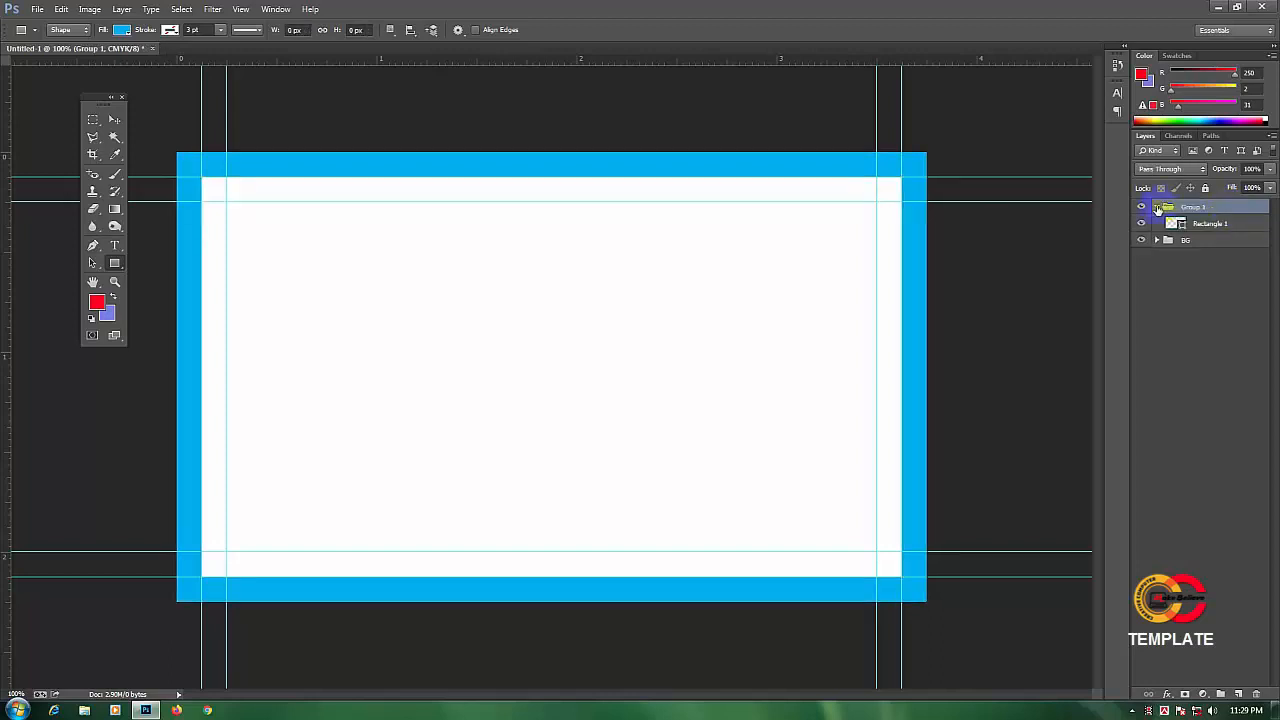
click(1157, 206)
double_click(1189, 208)
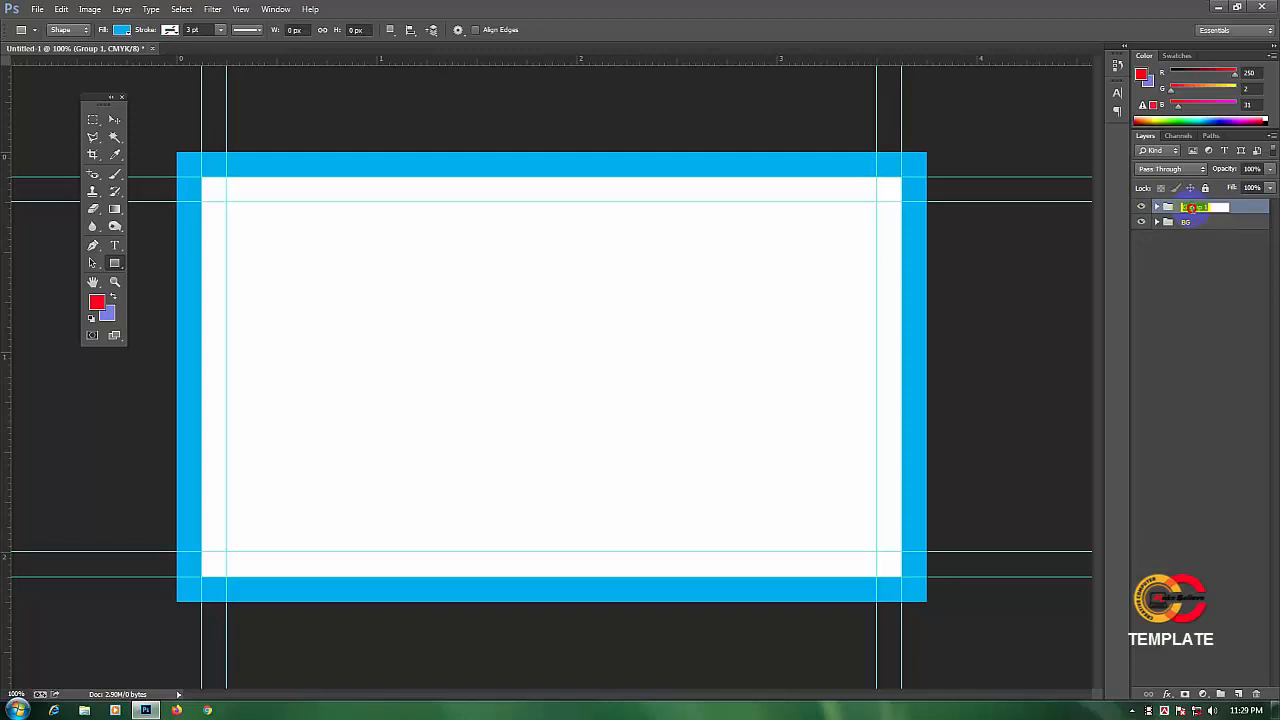
text(BLUE)
text(ED)
key(Return)
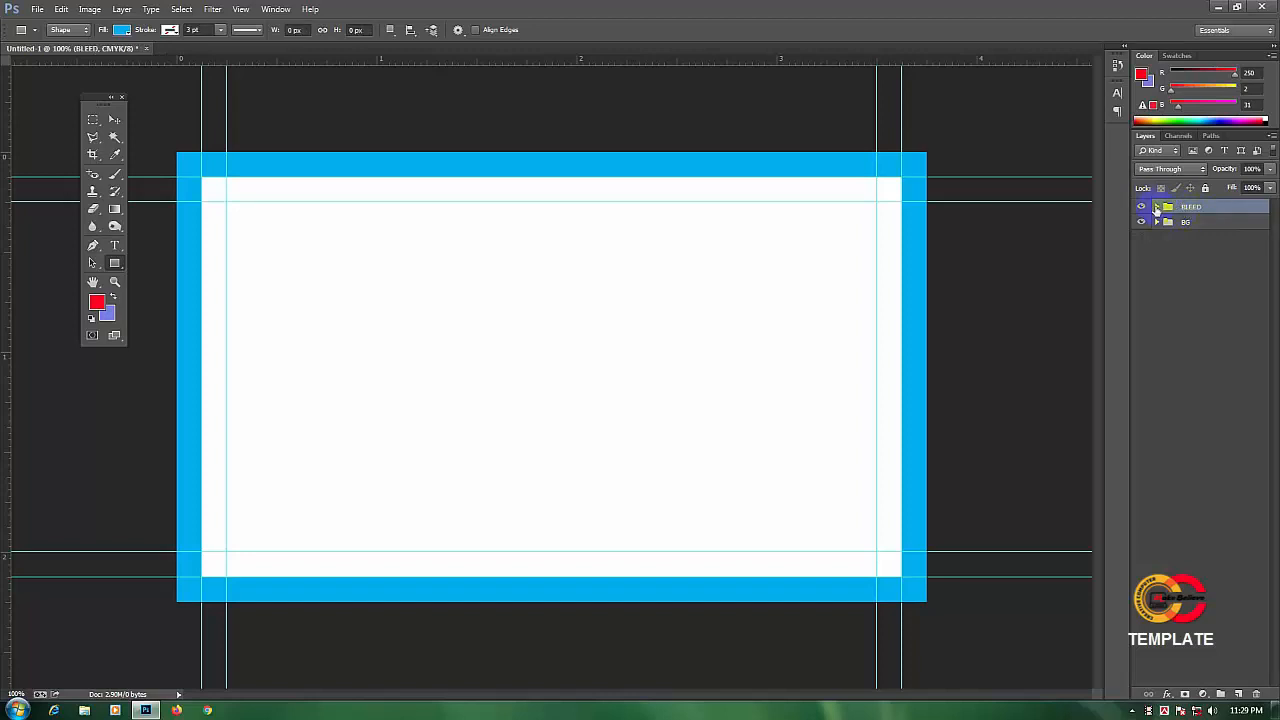
Expand the BLEED group, toggle the frame layer's visibility to inspect the area it covers, and collapse the group
click(1156, 207)
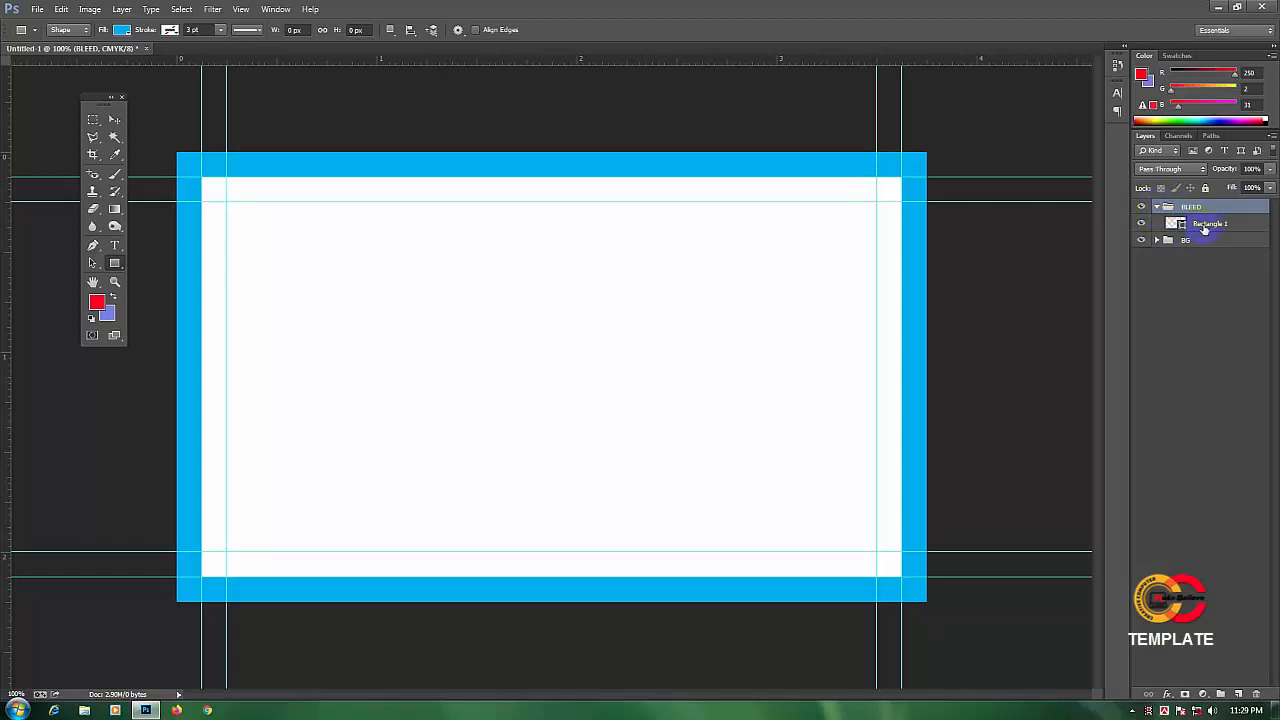
click(1141, 224)
click(1141, 225)
click(1142, 225)
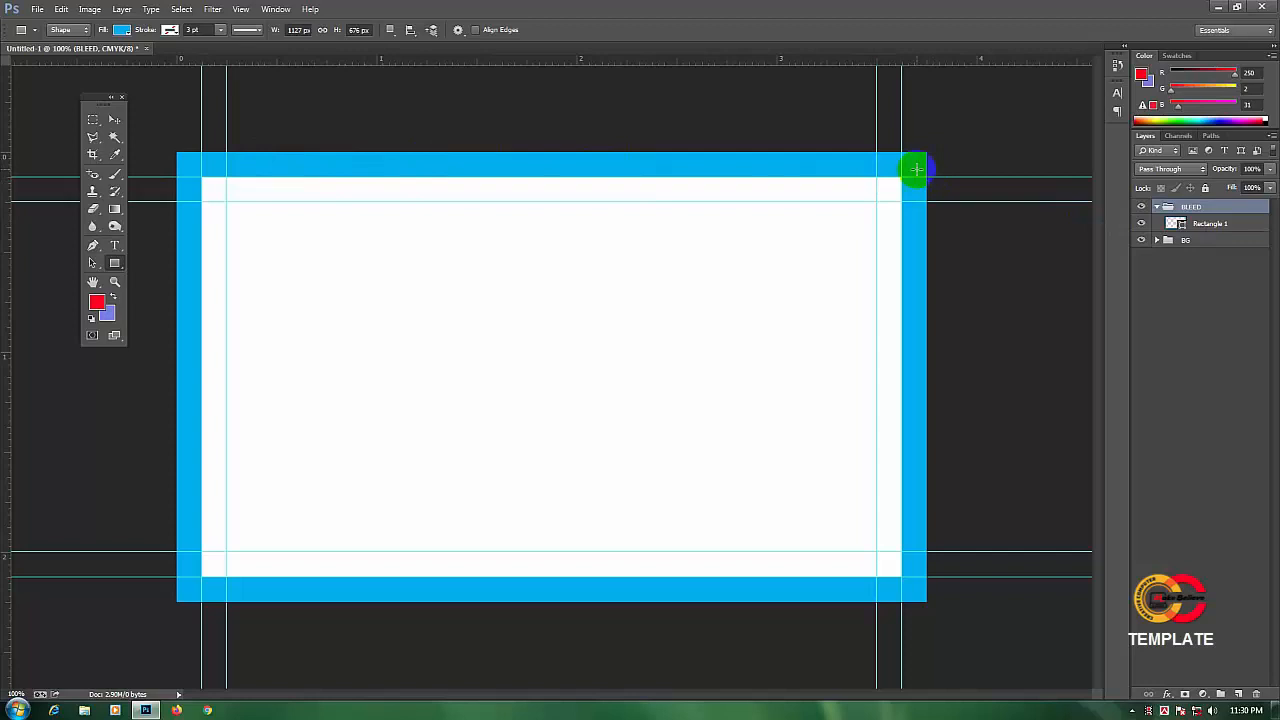
click(1157, 207)
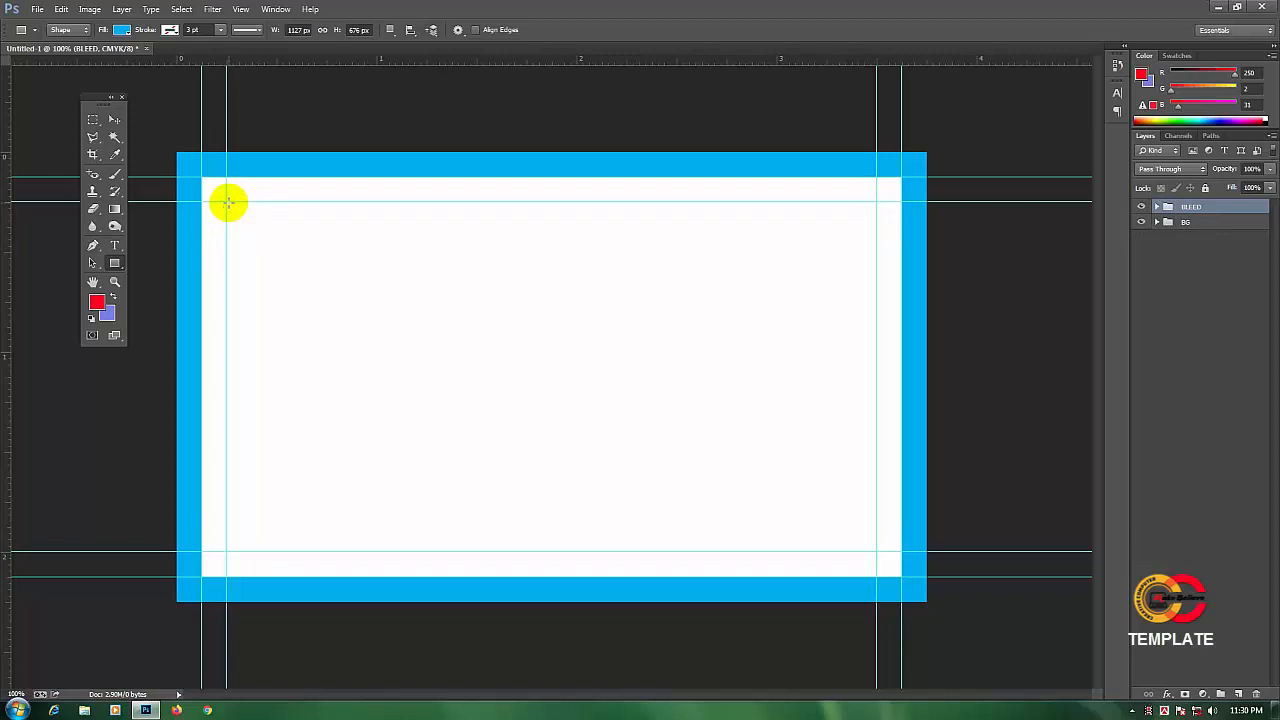
Draw a 975 × 525 px blue rectangle along the inner guides, dismiss its shape properties and delete its layer
drag(228, 203, 872, 552)
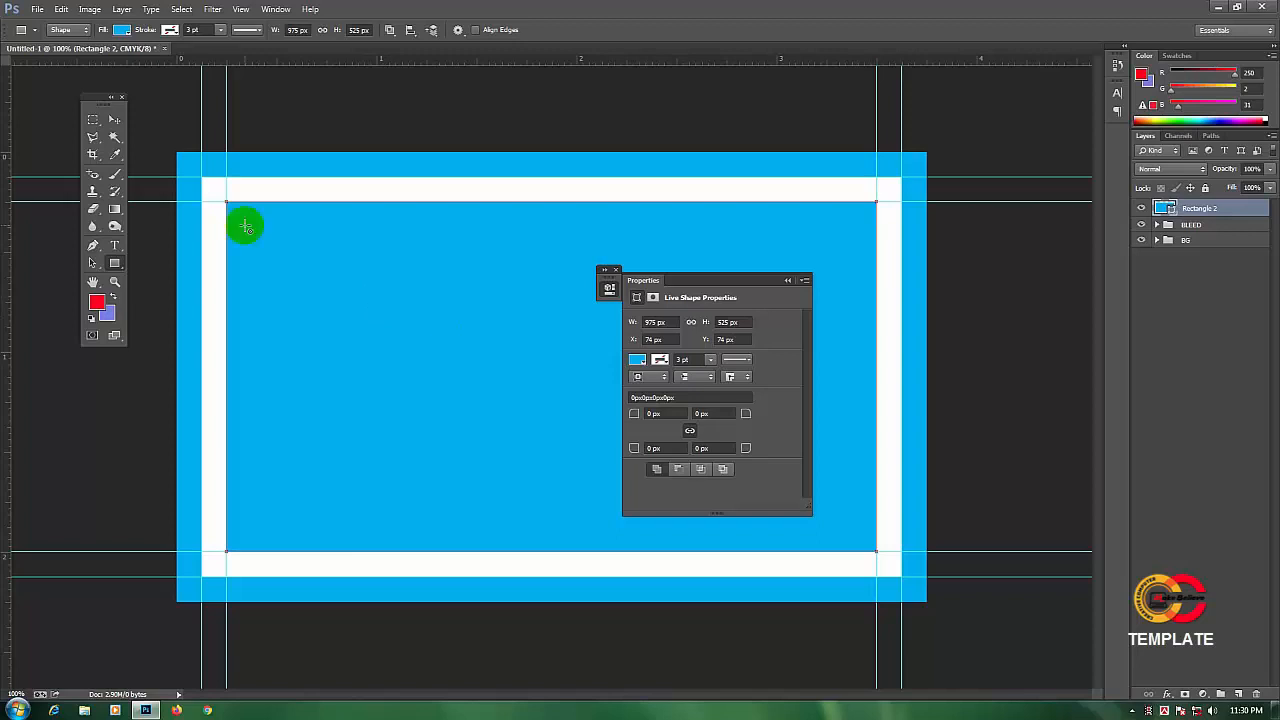
click(802, 282)
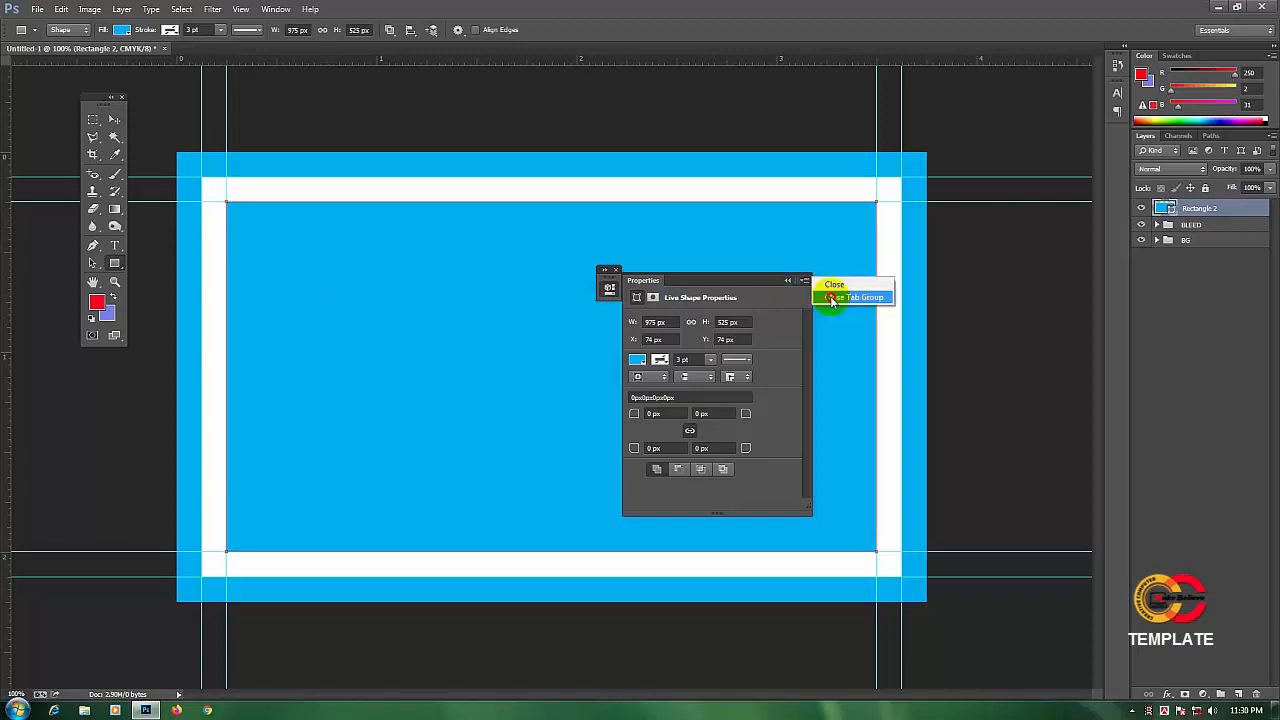
click(831, 298)
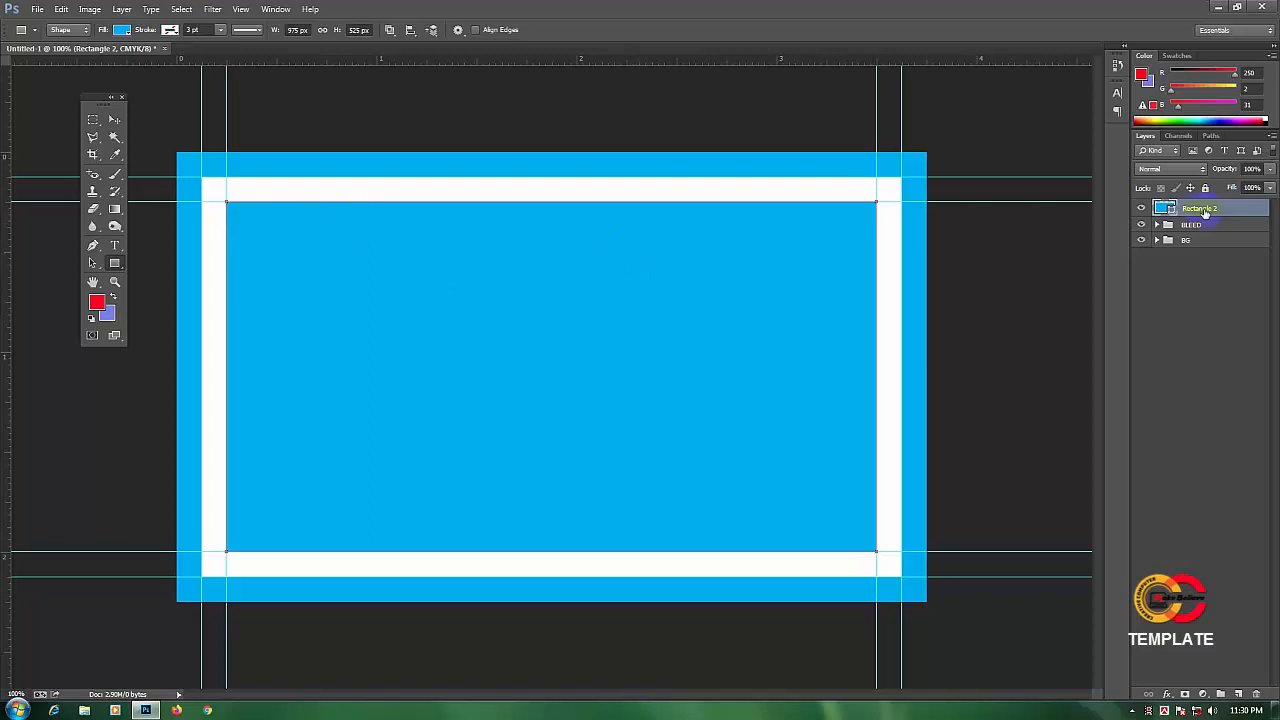
right_click(1205, 212)
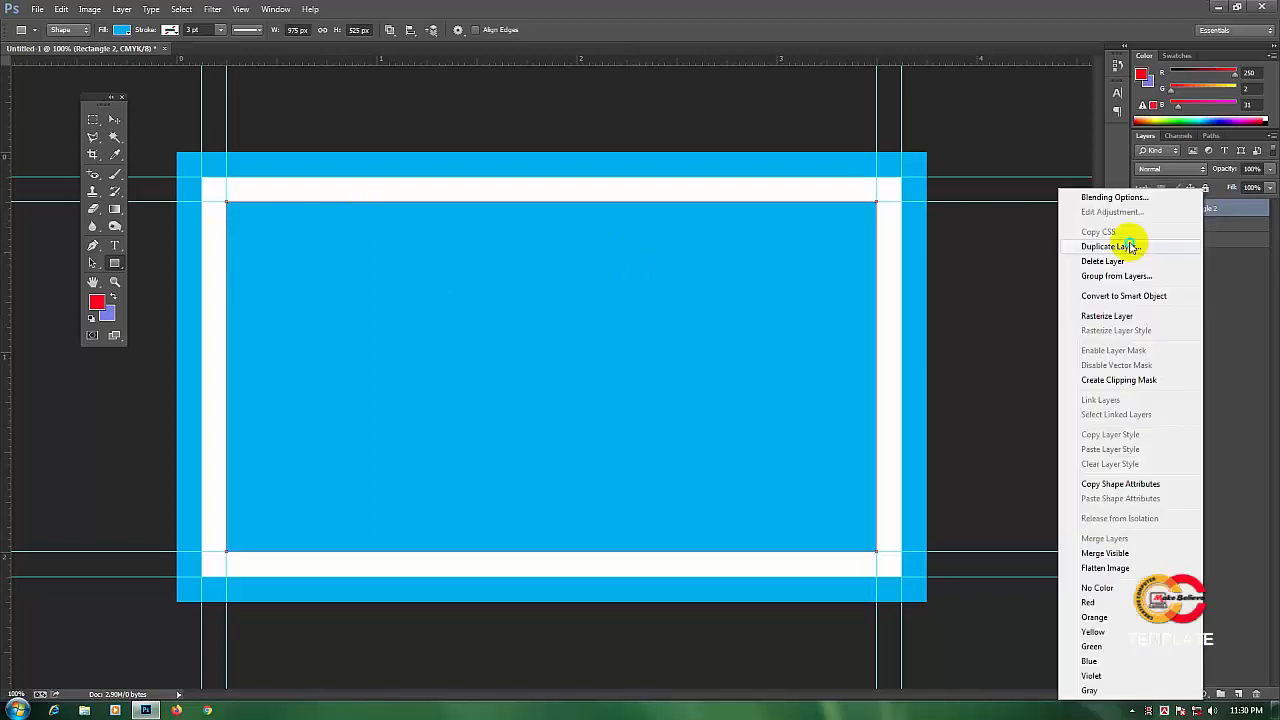
click(1108, 261)
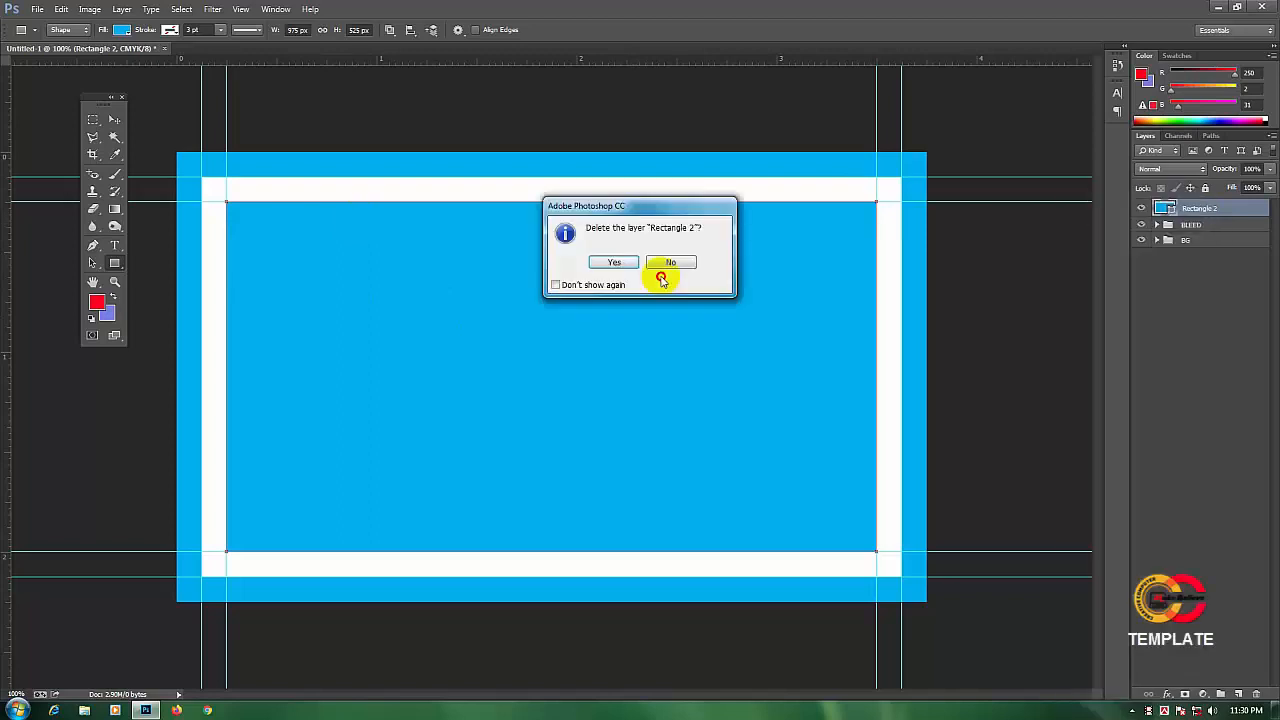
click(614, 262)
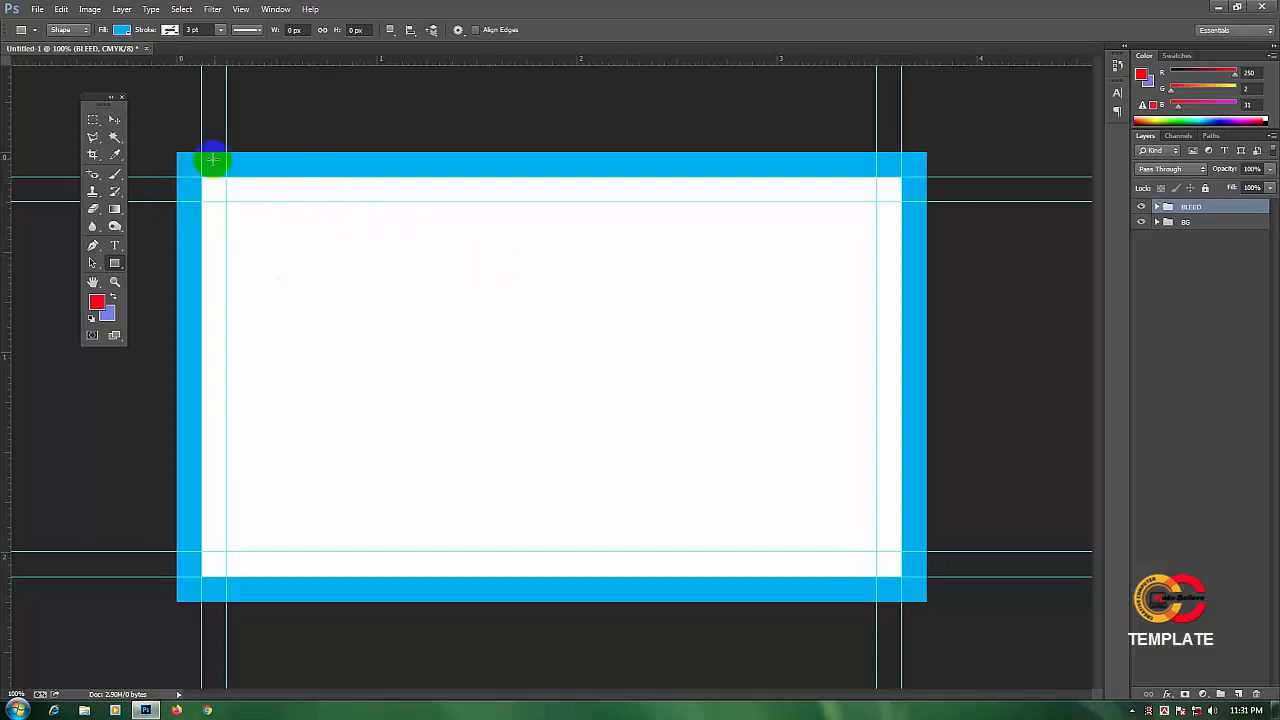
drag(212, 160, 928, 158)
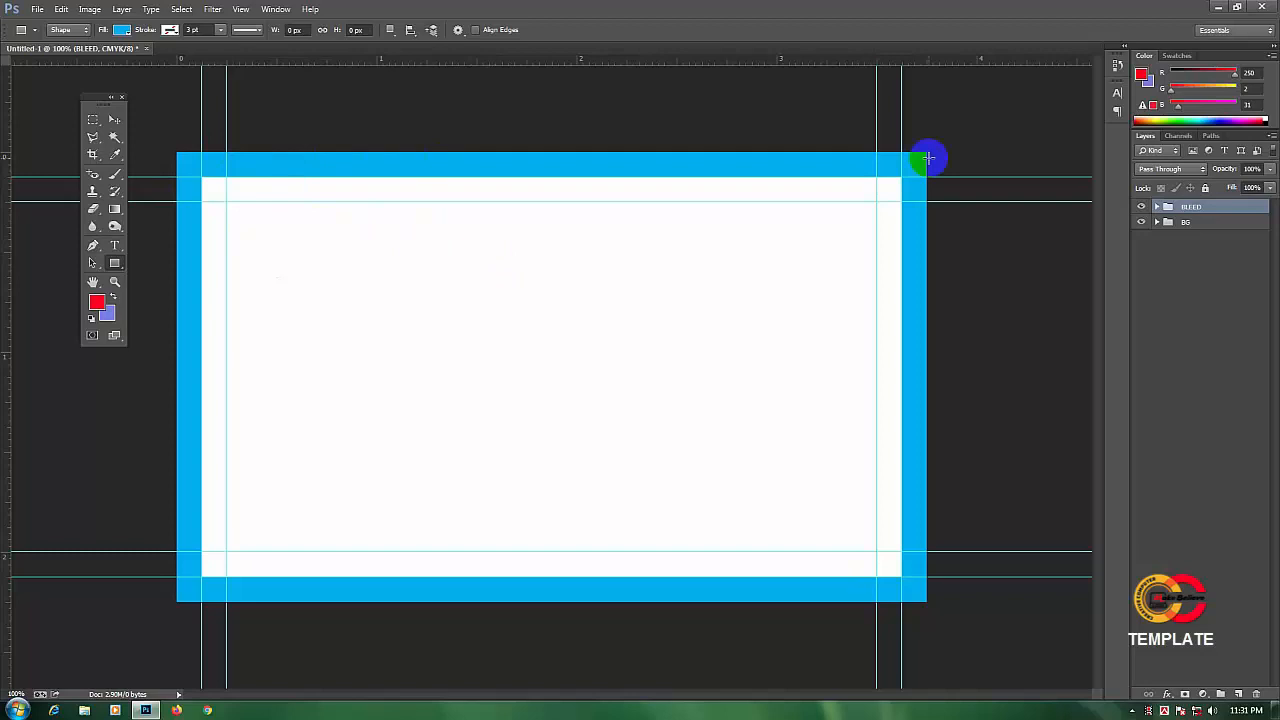